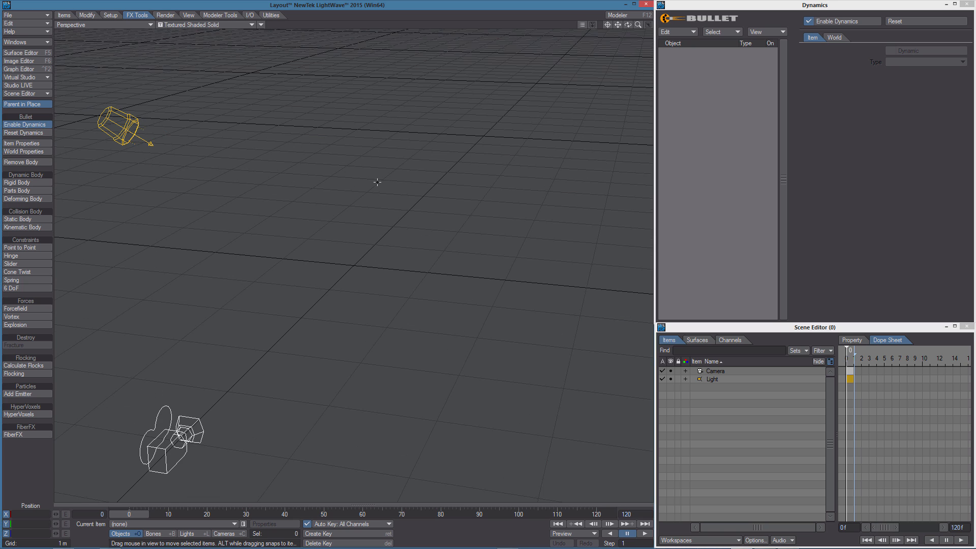
# Create two null objects named Body and Wheel
pyautogui.hotkey('ctrl', 'n')
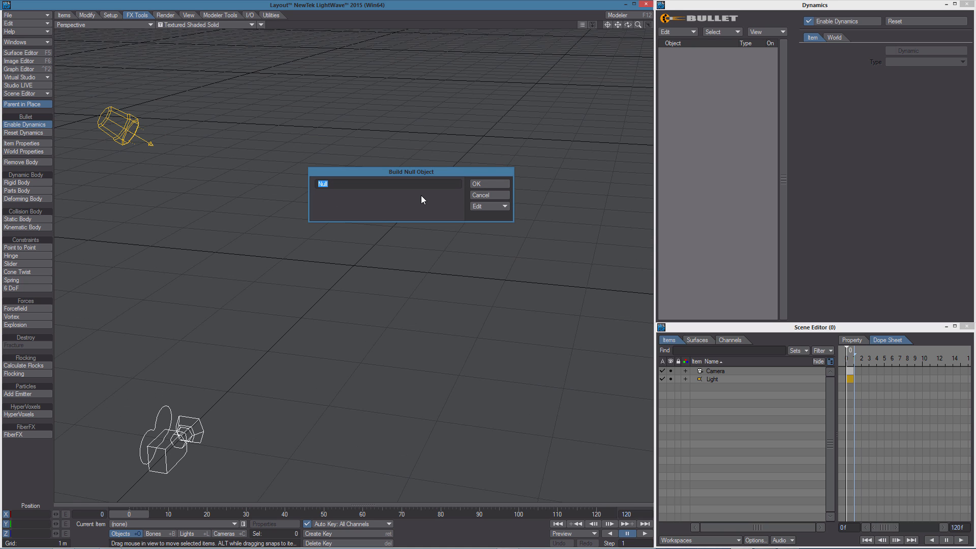
pyautogui.write('Body')
pyautogui.press('Return')
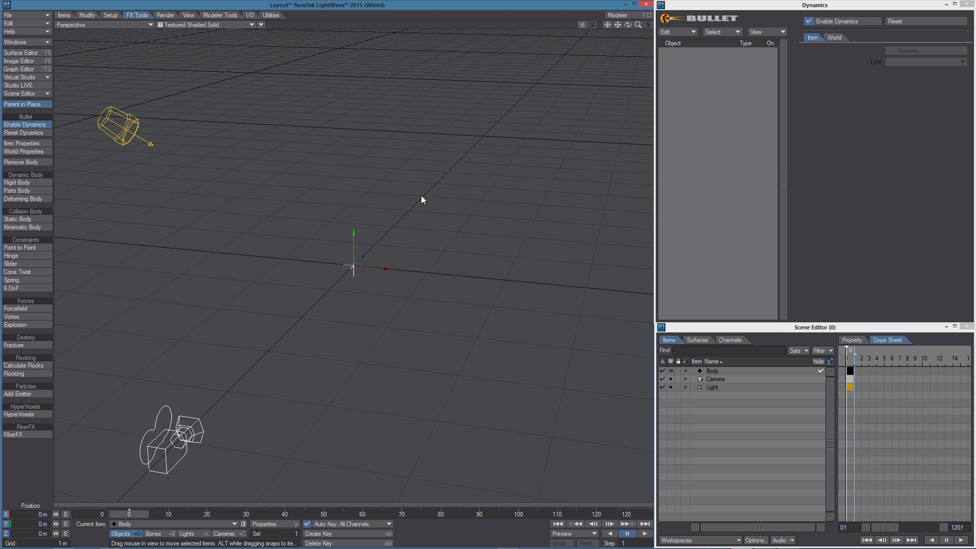
pyautogui.hotkey('ctrl', 'n')
pyautogui.write('Whee')
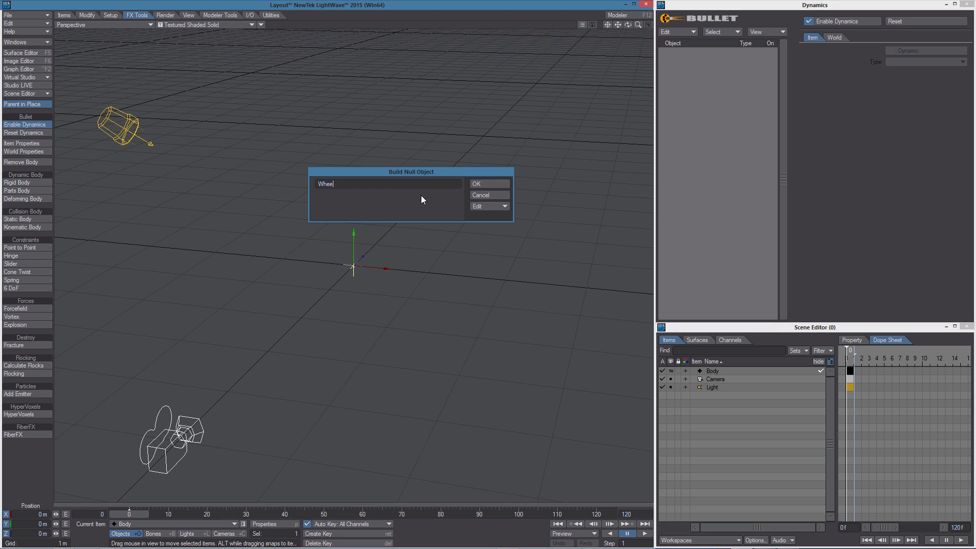
pyautogui.write('l')
pyautogui.press('Return')
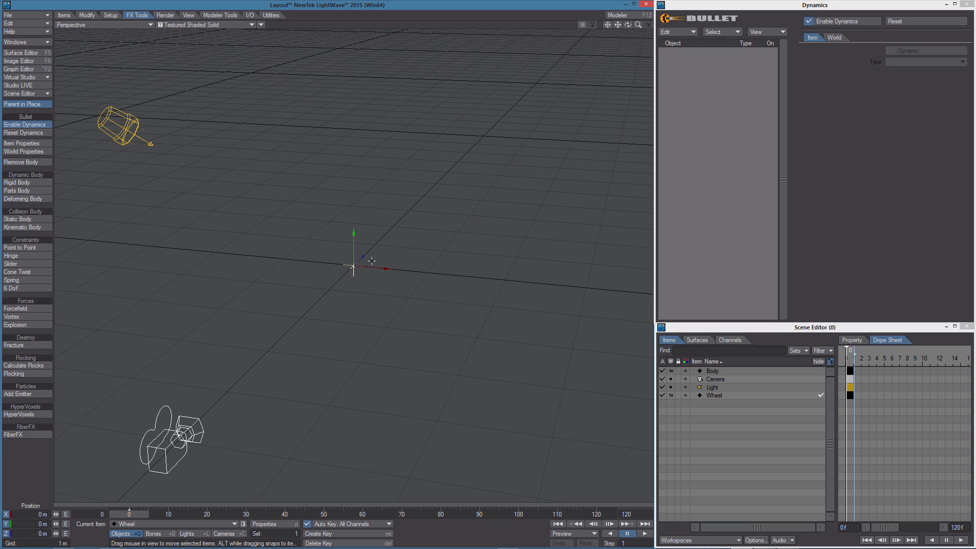
# Move the Wheel null forward along the Z axis to about 1.2 m from the Body null
pyautogui.moveTo(363, 257); pyautogui.dragTo(403, 219)
pyautogui.keyDown('alt'); pyautogui.moveTo(402, 218); pyautogui.dragTo(396, 272); pyautogui.keyUp('alt')
pyautogui.moveTo(501, 228); pyautogui.dragTo(459, 239)
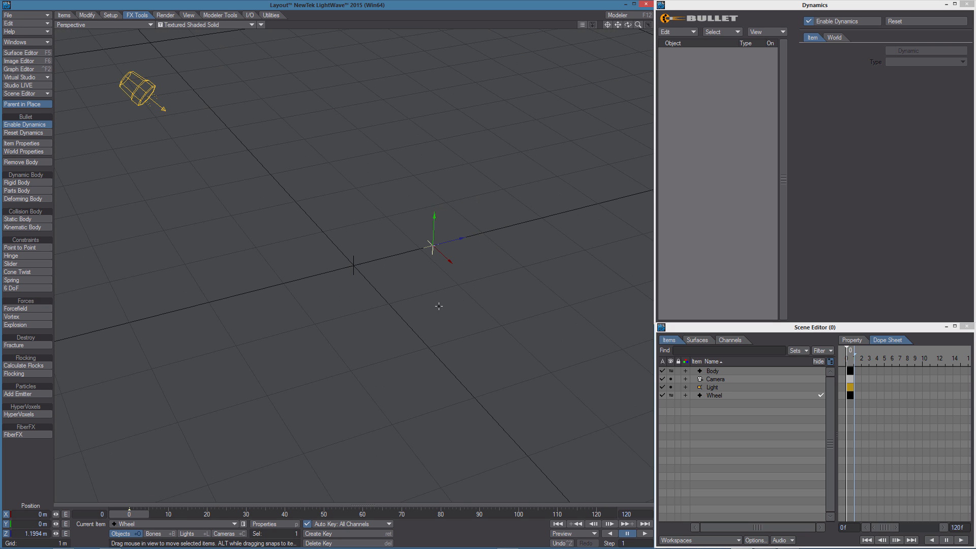
# Make both the Body and Wheel nulls dynamic rigid bodies
pyautogui.click(353, 265)
pyautogui.keyDown('shift'); pyautogui.click(432, 246); pyautogui.keyUp('shift')
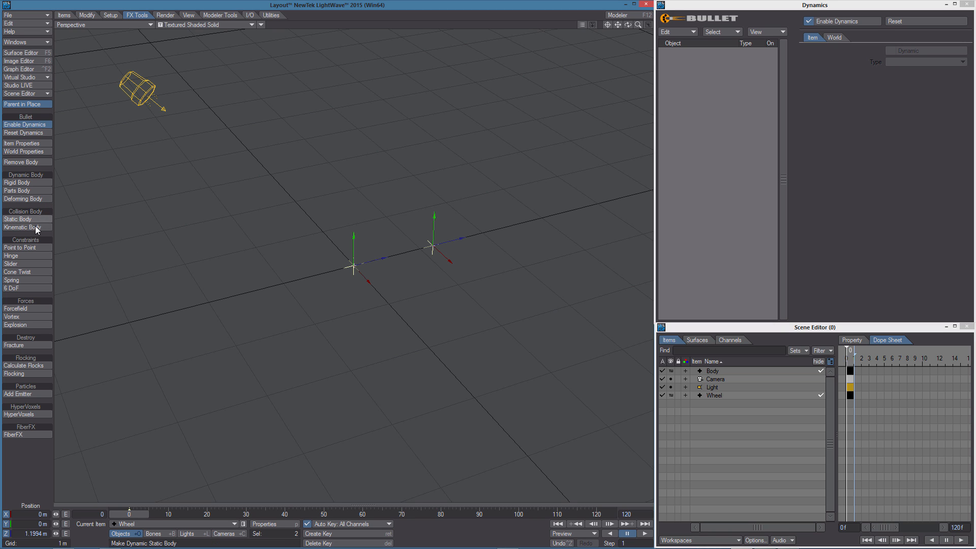
pyautogui.click(17, 182)
# Set the Wheel's collision shape to Cylinder with X as its major axis
pyautogui.click(501, 200)
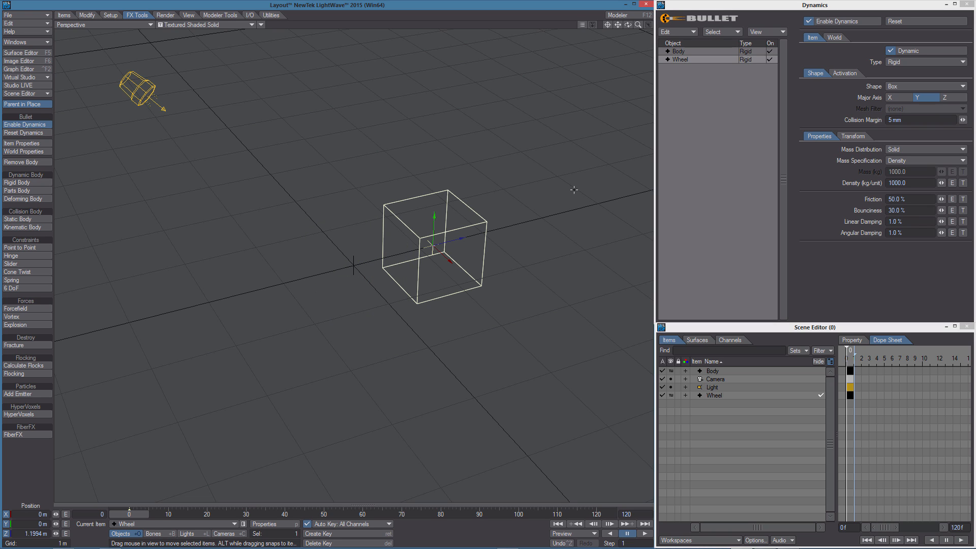
pyautogui.click(897, 86)
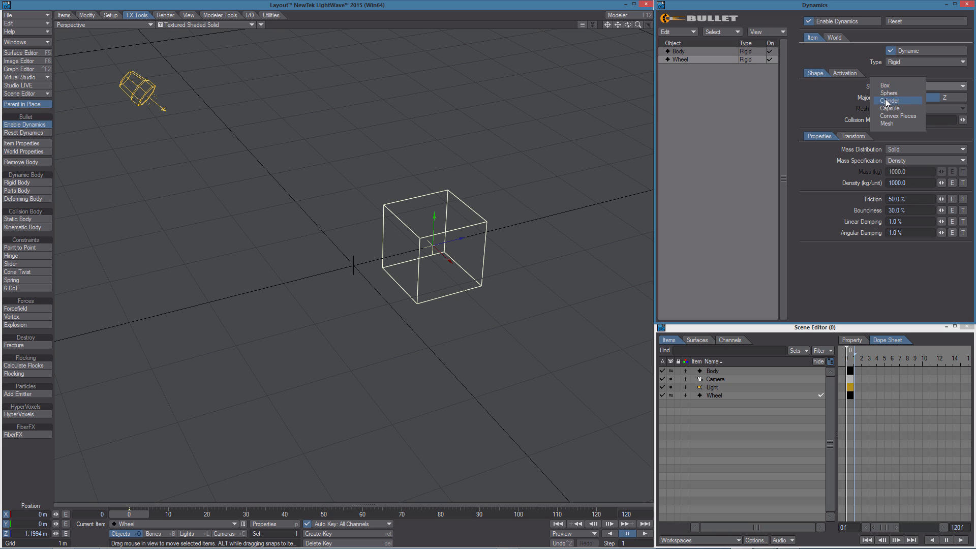
pyautogui.click(898, 100)
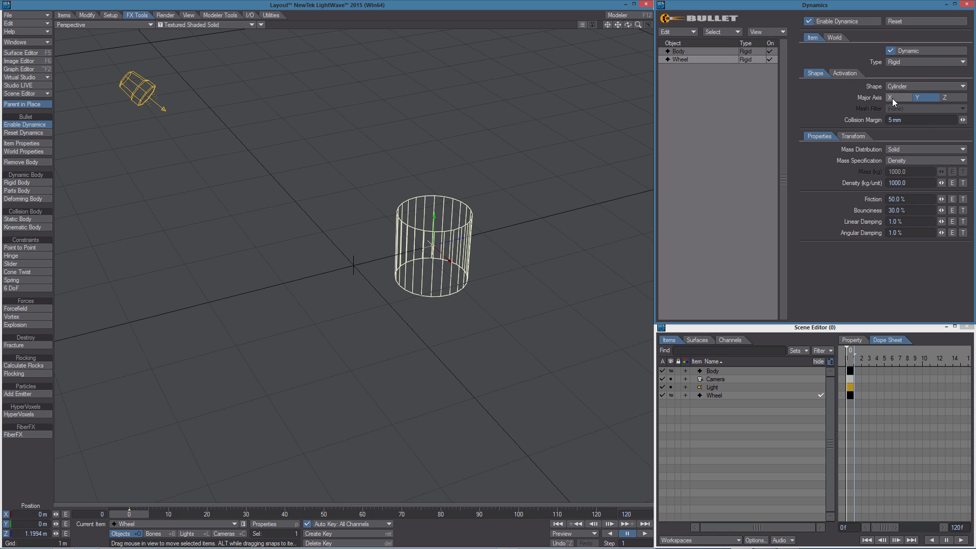
pyautogui.click(892, 99)
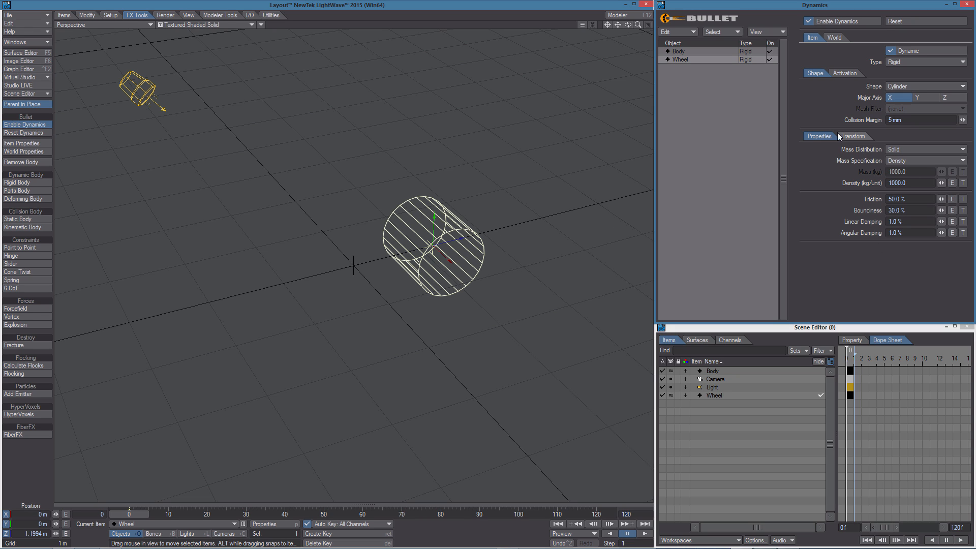
# Narrow the Wheel's cylinder collision shape by setting its X scale to 0.4
pyautogui.click(854, 136)
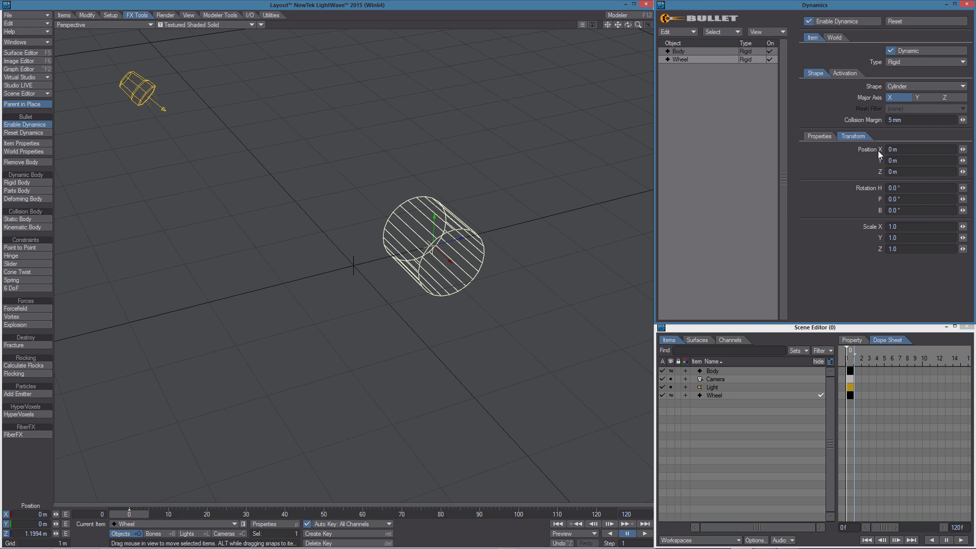
pyautogui.click(896, 227)
pyautogui.write('0.3')
pyautogui.press('Tab')
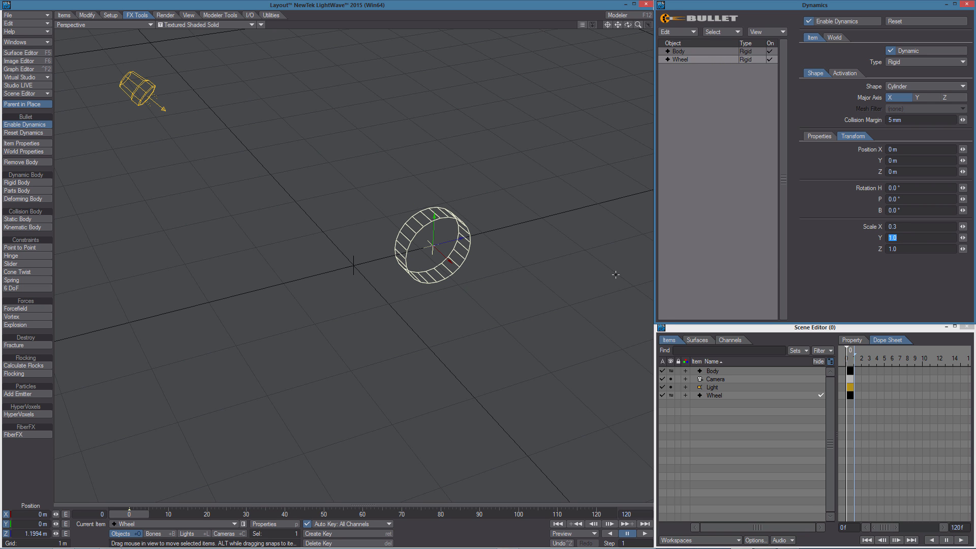
pyautogui.moveTo(628, 24); pyautogui.dragTo(722, 26)
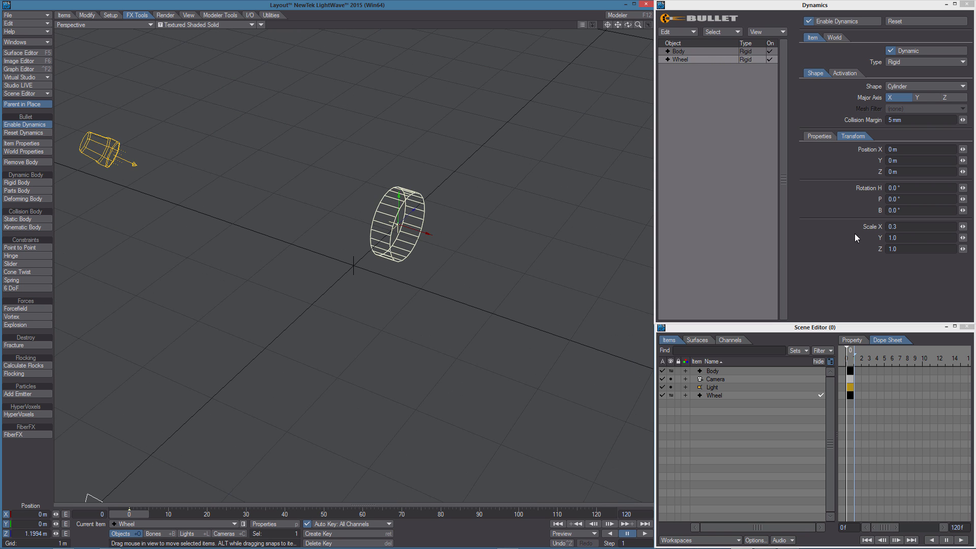
pyautogui.moveTo(900, 227); pyautogui.dragTo(862, 226)
pyautogui.write('0.5')
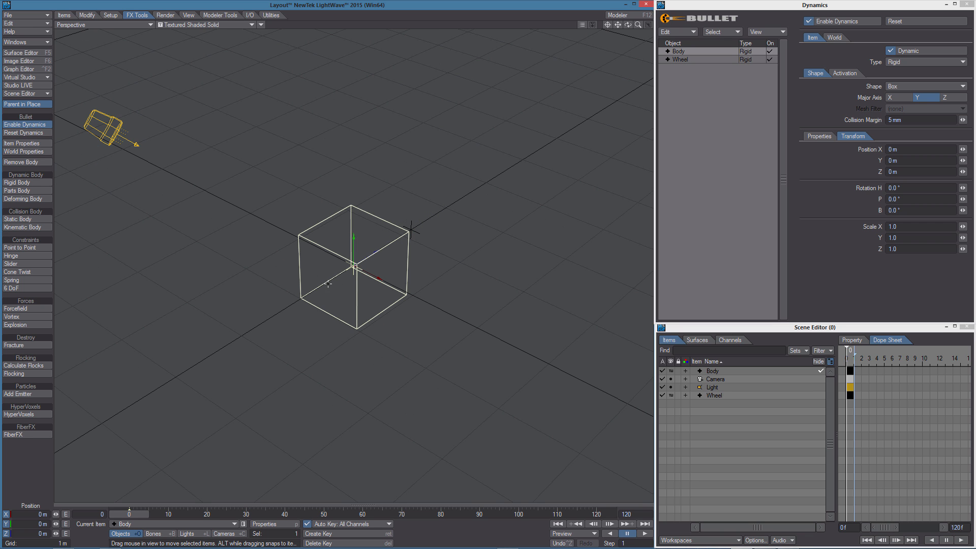
pyautogui.keyDown('alt'); pyautogui.moveTo(328, 284); pyautogui.dragTo(338, 237); pyautogui.keyUp('alt')
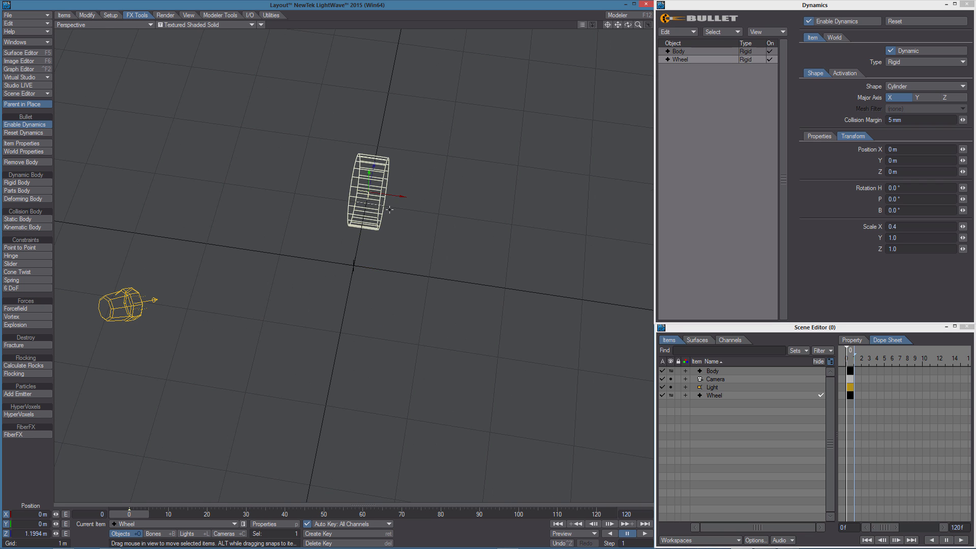
# Clone the wheel and place the copy behind the body at about X 759 mm and Z -992 mm
pyautogui.press('1')
pyautogui.hotkey('shift', 'c')
pyautogui.press('Return')
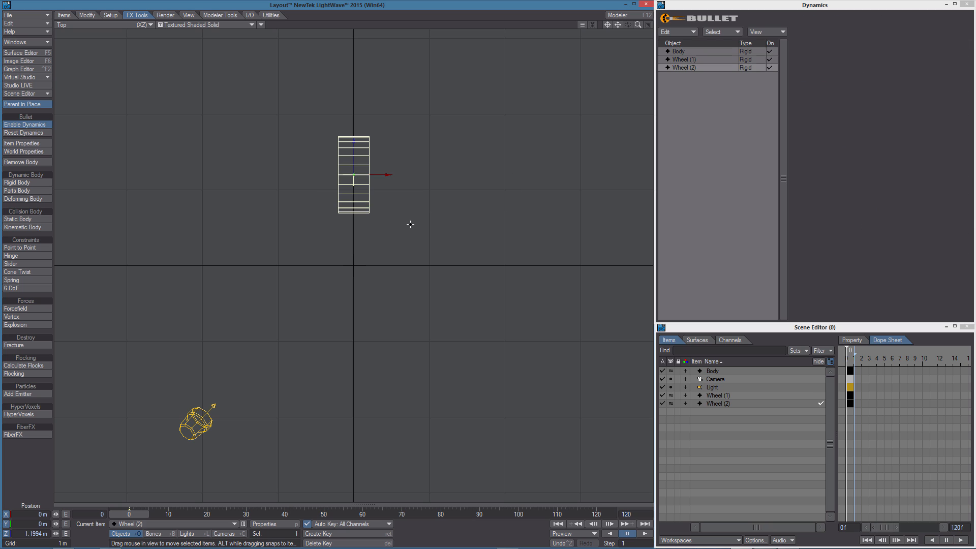
pyautogui.moveTo(407, 203)
pyautogui.mouseDown()
pyautogui.moveTo(466, 377)
pyautogui.moveTo(473, 373)
pyautogui.moveTo(465, 369)
pyautogui.mouseUp()
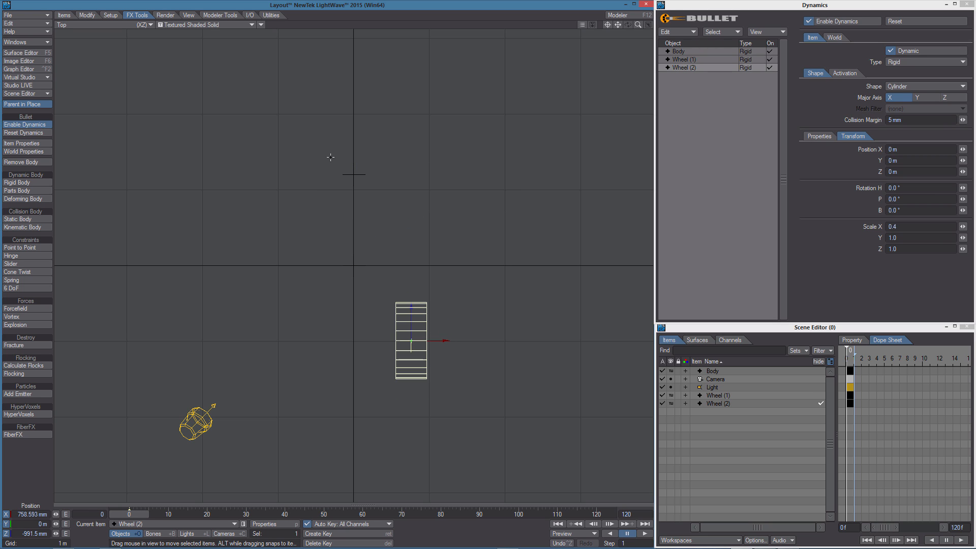
# Clone the rear wheel and mirror the copy to the opposite side by setting its X position to -758.593 mm
pyautogui.hotkey('ctrl', 'c')
pyautogui.press('Return')
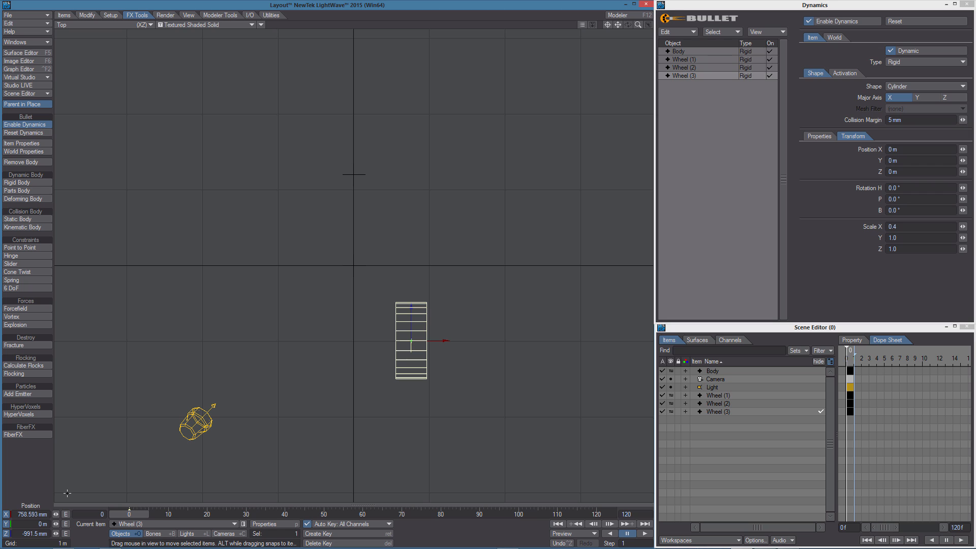
pyautogui.press('Return')
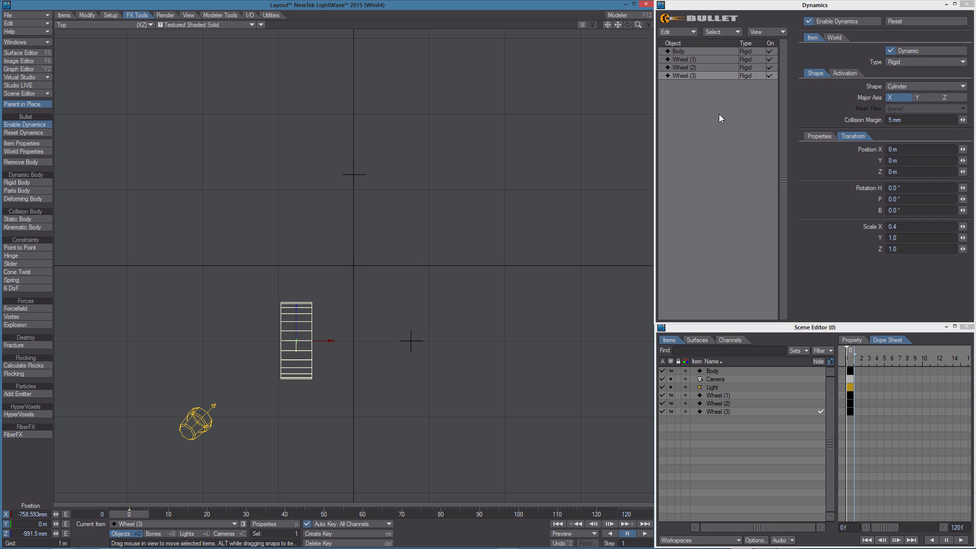
# Set Draw Bodies to All in the world dynamics settings
pyautogui.click(836, 37)
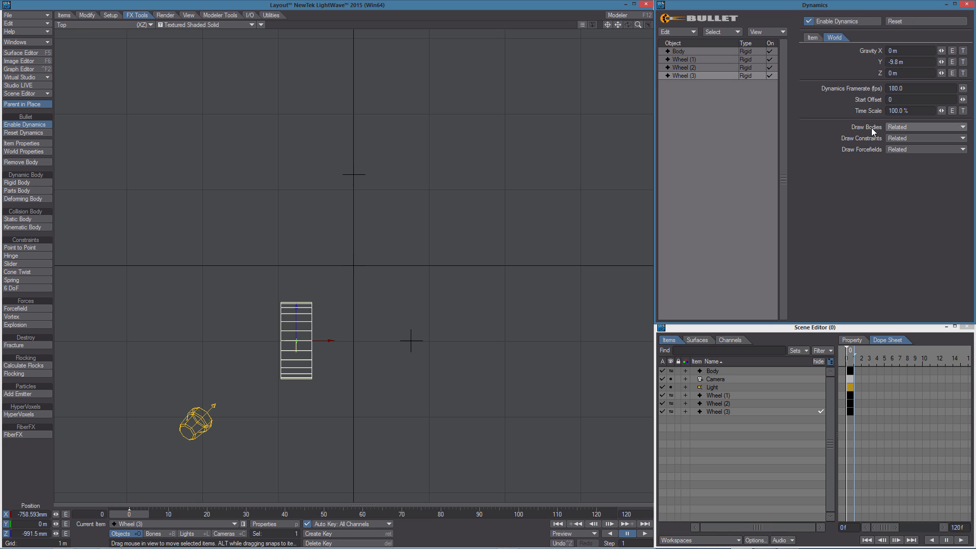
pyautogui.click(900, 127)
pyautogui.click(893, 110)
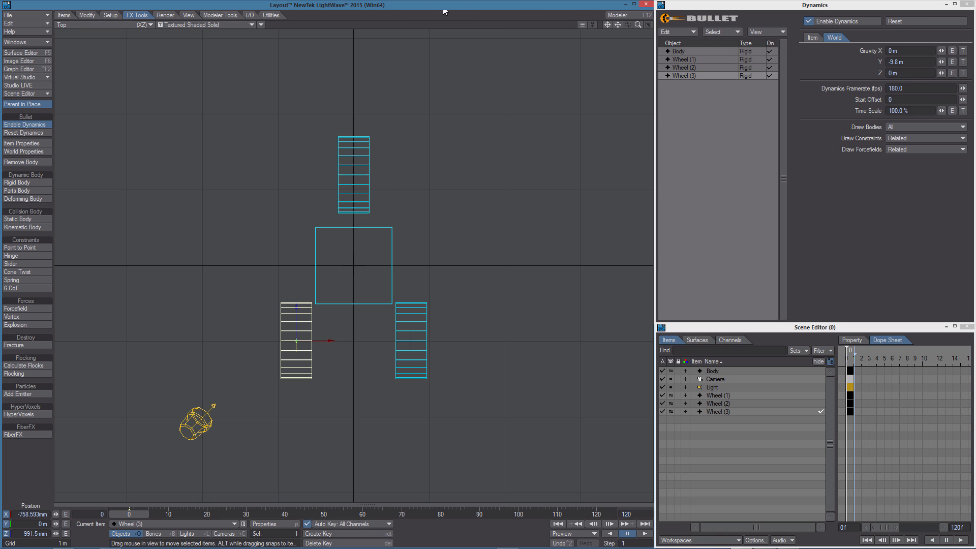
# View the body and wheels in perspective, play the simulation and return to the first frame
pyautogui.press('4')
pyautogui.keyDown('alt'); pyautogui.moveTo(487, 322); pyautogui.dragTo(516, 320); pyautogui.keyUp('alt')
pyautogui.keyDown('alt'); pyautogui.moveTo(516, 401); pyautogui.dragTo(505, 421); pyautogui.keyUp('alt')
pyautogui.click(409, 340)
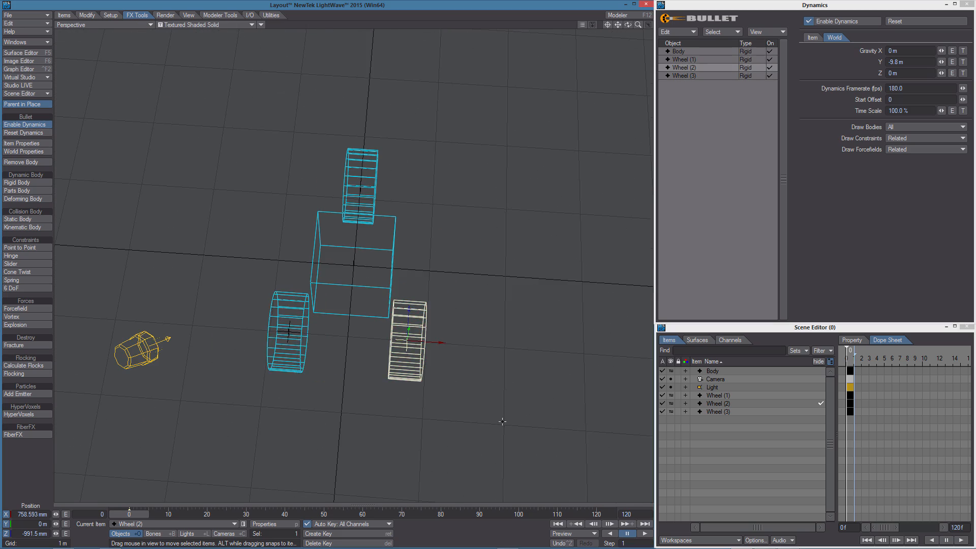
pyautogui.keyDown('alt'); pyautogui.moveTo(410, 340); pyautogui.dragTo(320, 302); pyautogui.keyUp('alt')
pyautogui.click(644, 533)
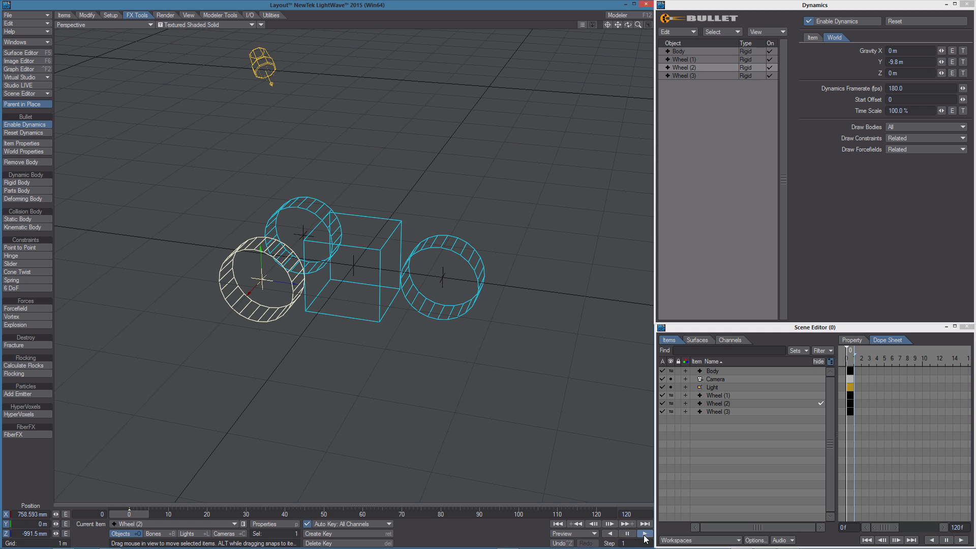
pyautogui.click(558, 525)
# Create a null object named GroundPlane and make it a static collision body
pyautogui.hotkey('ctrl', 'n')
pyautogui.write('Gro')
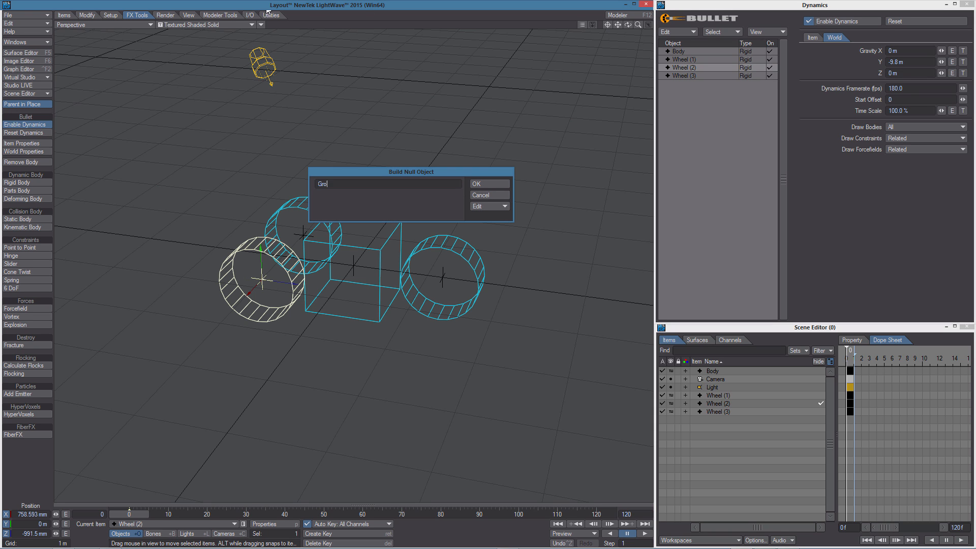
pyautogui.write('undPlane')
pyautogui.press('Return')
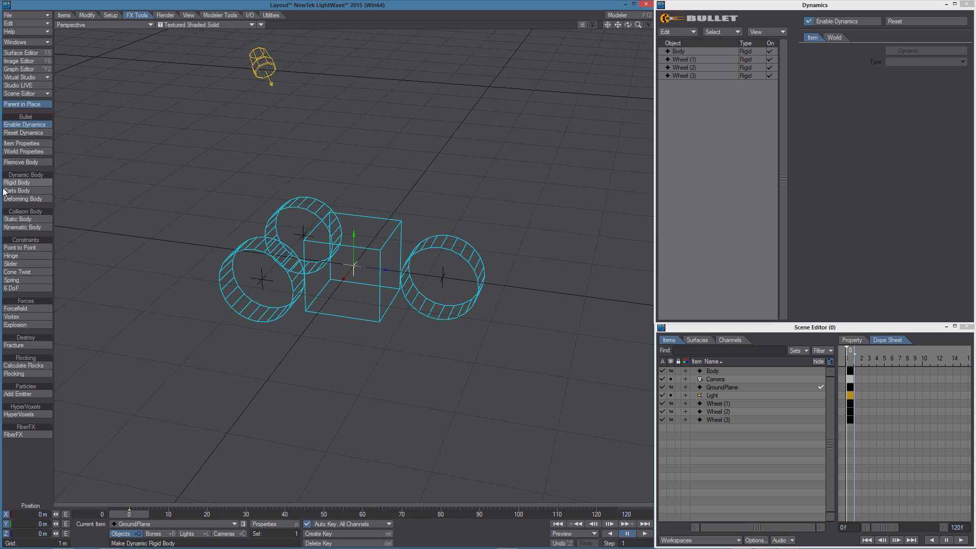
pyautogui.click(25, 218)
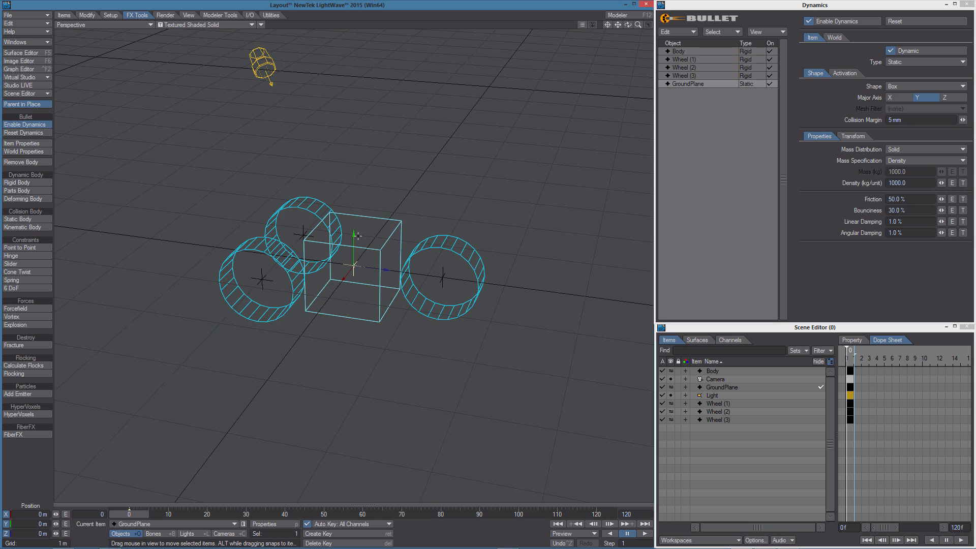
# Scale the GroundPlane's box collision shape to 10 in X and Z and 0.2 in Y
pyautogui.press('5')
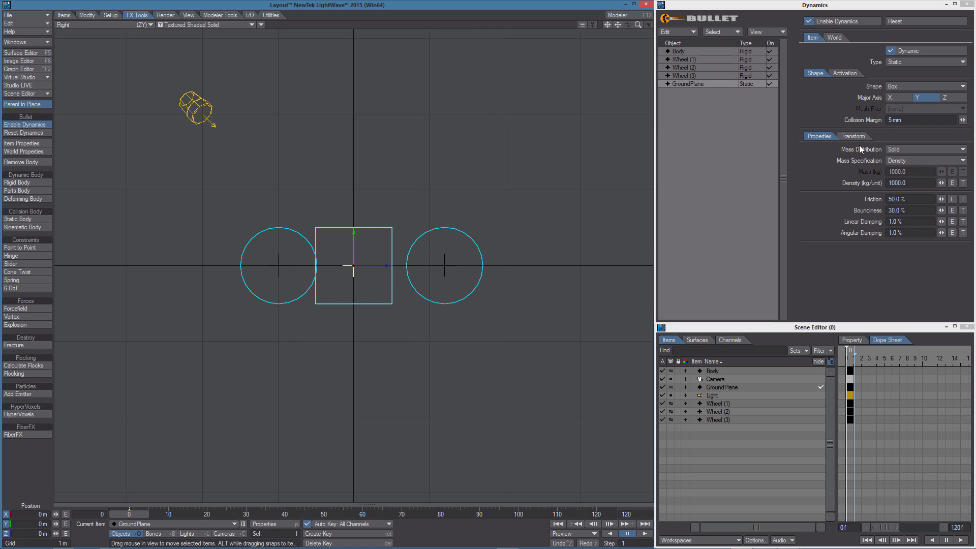
pyautogui.click(854, 136)
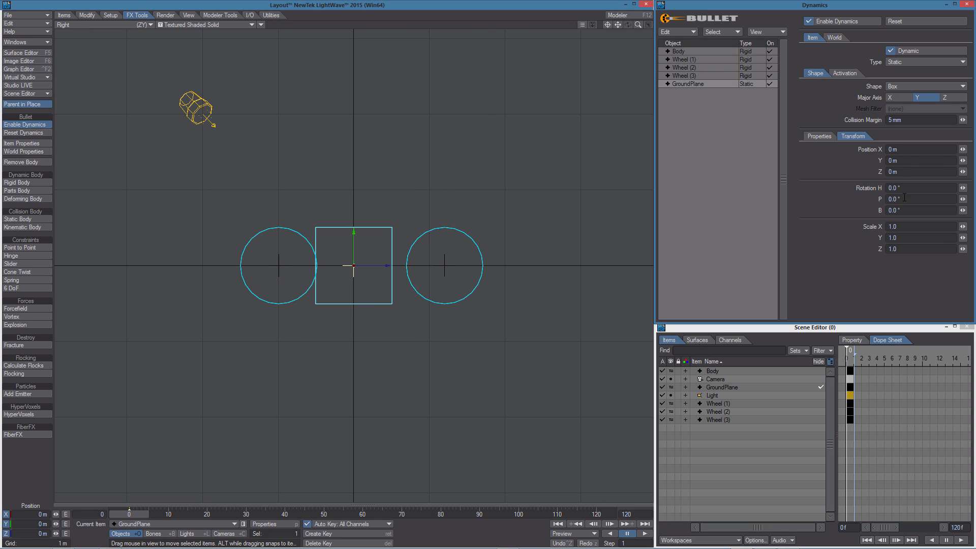
pyautogui.write('10')
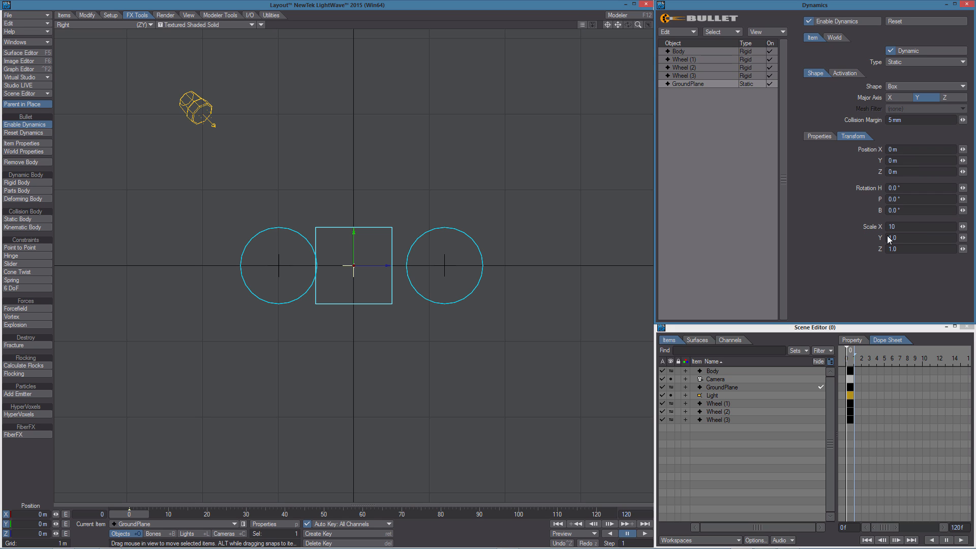
pyautogui.press('Tab')
pyautogui.press('Tab')
pyautogui.write('10')
pyautogui.press('Return')
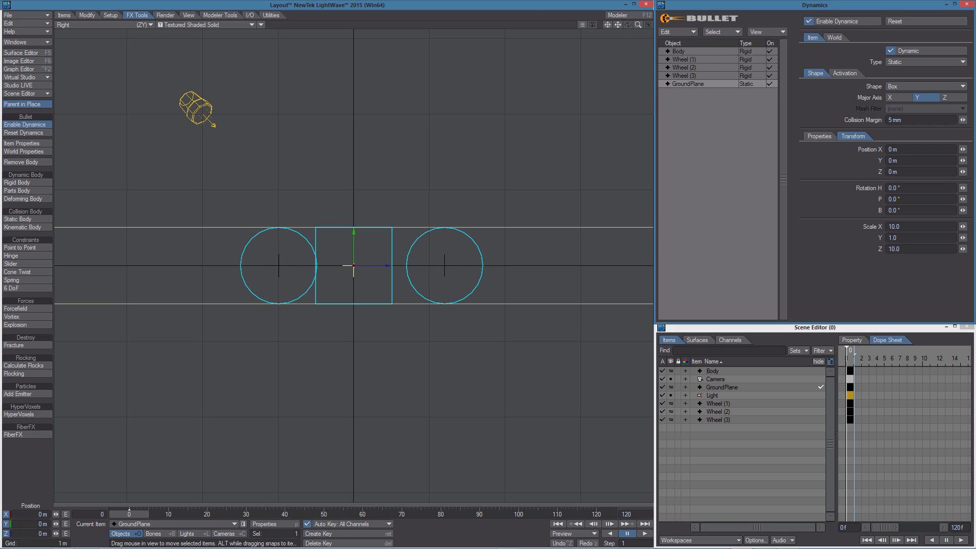
pyautogui.moveTo(907, 236); pyautogui.dragTo(861, 244)
pyautogui.write('0.2')
pyautogui.press('Tab')
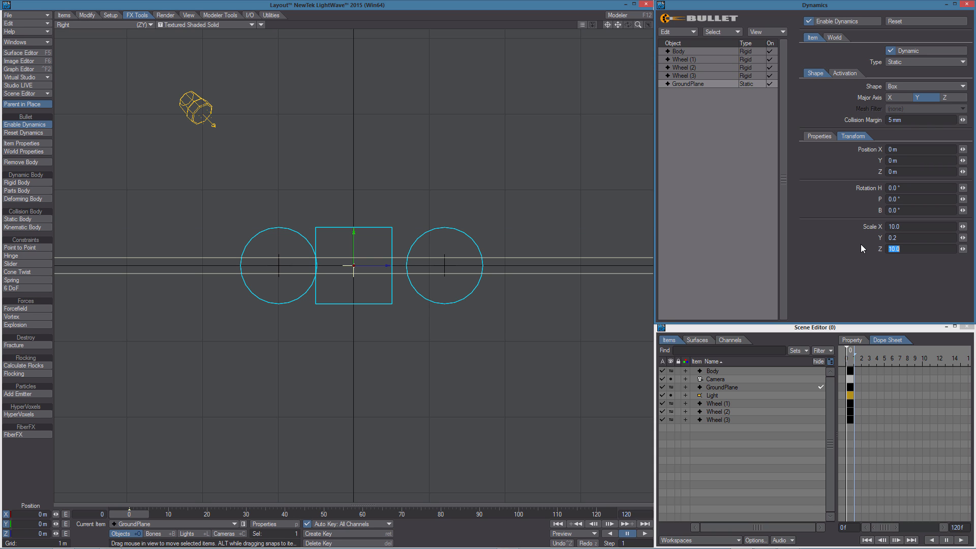
# Raise the body and the three wheels together above the ground plane, to about 694.5 mm in Y
pyautogui.click(503, 11)
pyautogui.press('4')
pyautogui.scroll(-3, 465, 293)
pyautogui.press('1')
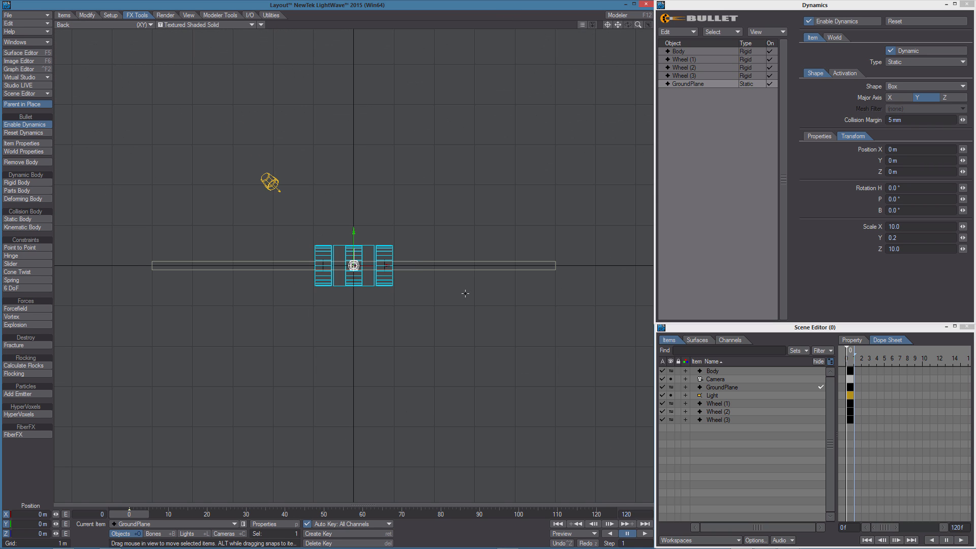
pyautogui.press('3')
pyautogui.press('4')
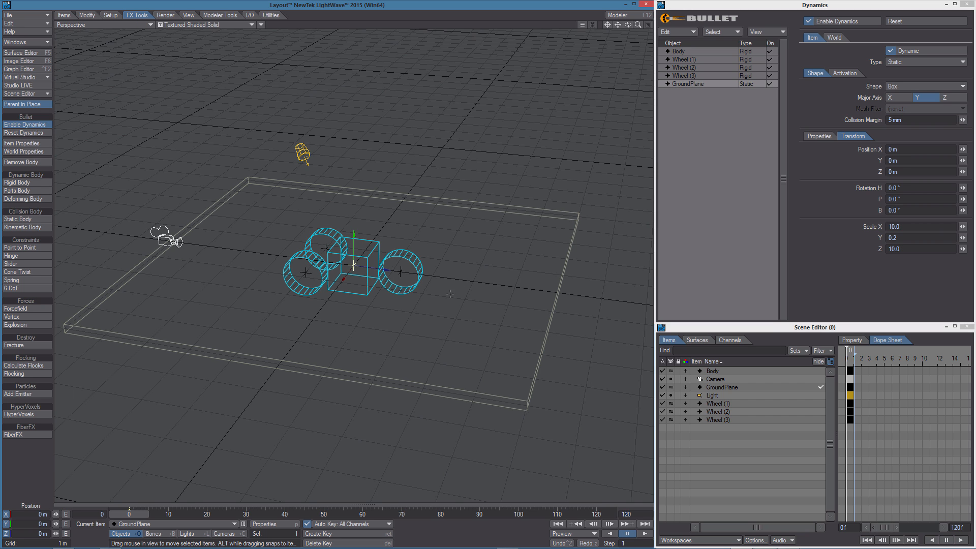
pyautogui.click(688, 75)
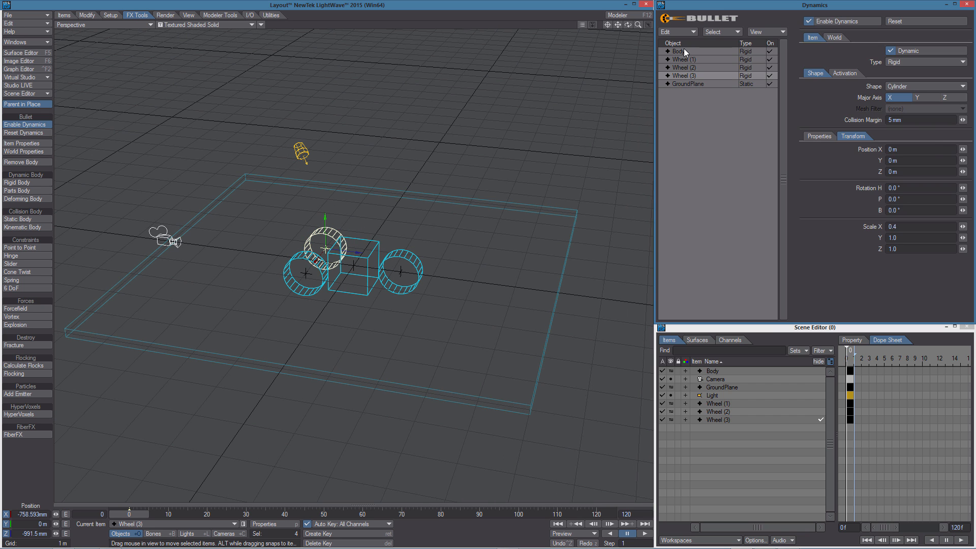
pyautogui.keyDown('shift'); pyautogui.click(684, 50); pyautogui.keyUp('shift')
pyautogui.press('1')
pyautogui.press('3')
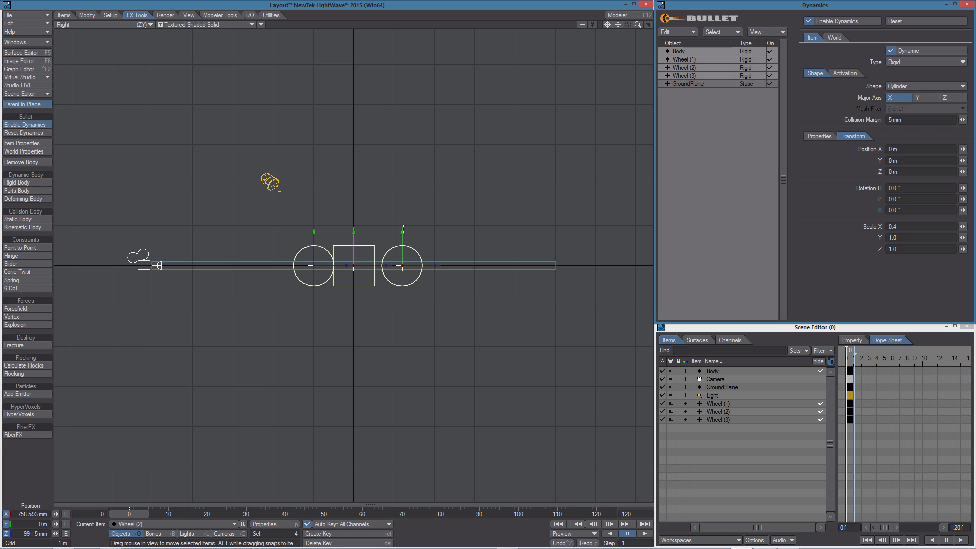
pyautogui.moveTo(403, 228); pyautogui.dragTo(402, 201)
pyautogui.moveTo(370, 237); pyautogui.dragTo(370, 235)
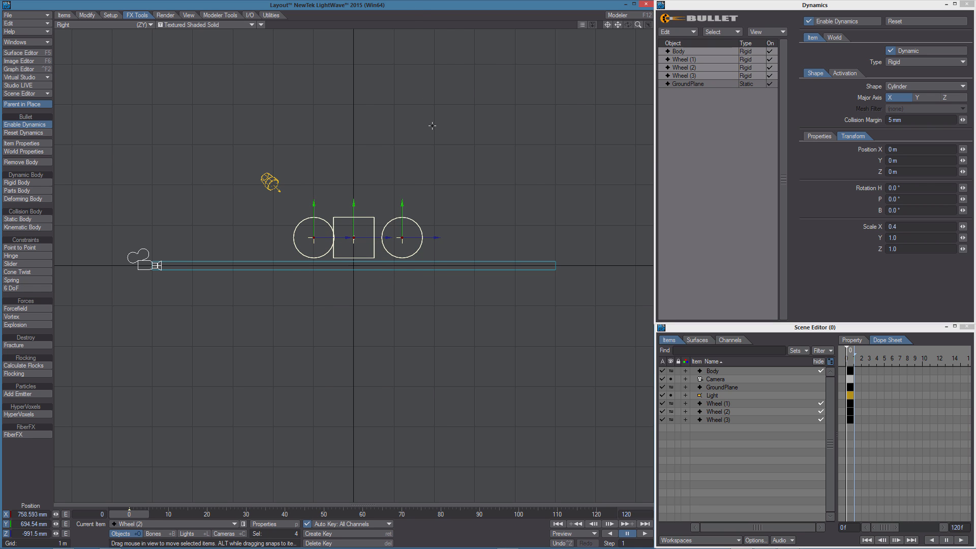
# Play the simulation of the raised vehicle parts in perspective, stop it and return to the first frame
pyautogui.press('4')
pyautogui.click(643, 534)
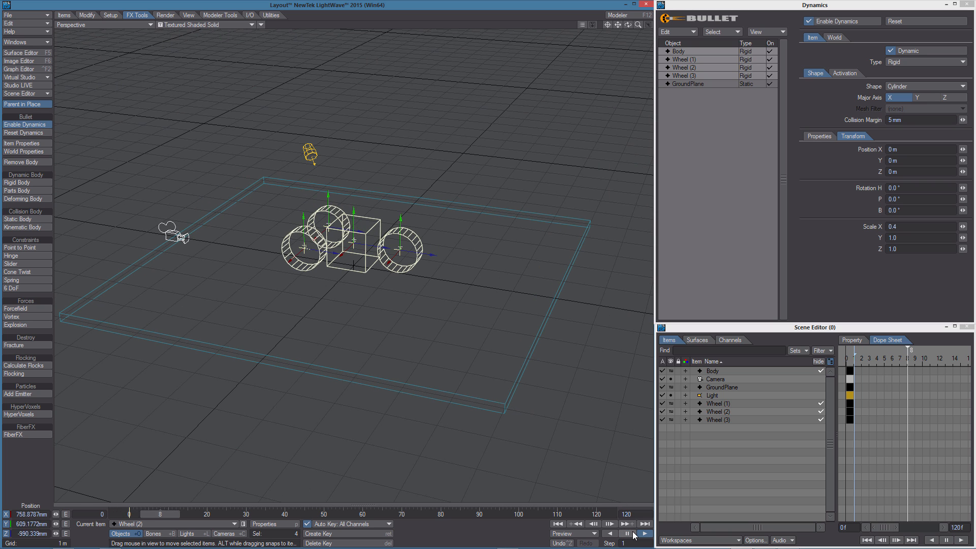
pyautogui.click(626, 534)
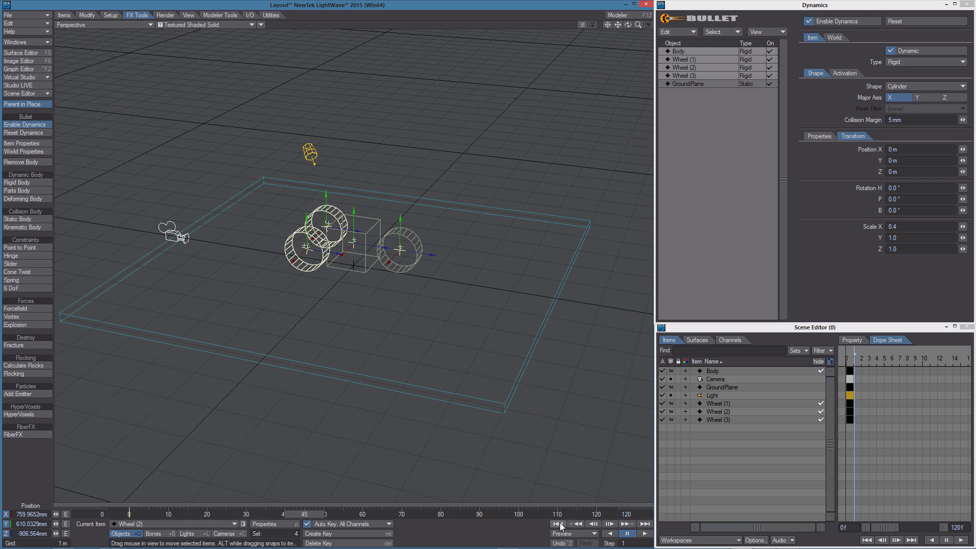
pyautogui.click(559, 524)
# Shrink the Body's box collision shape to about 0.672 in X and 0.654 in Y
pyautogui.scroll(6, 408, 268)
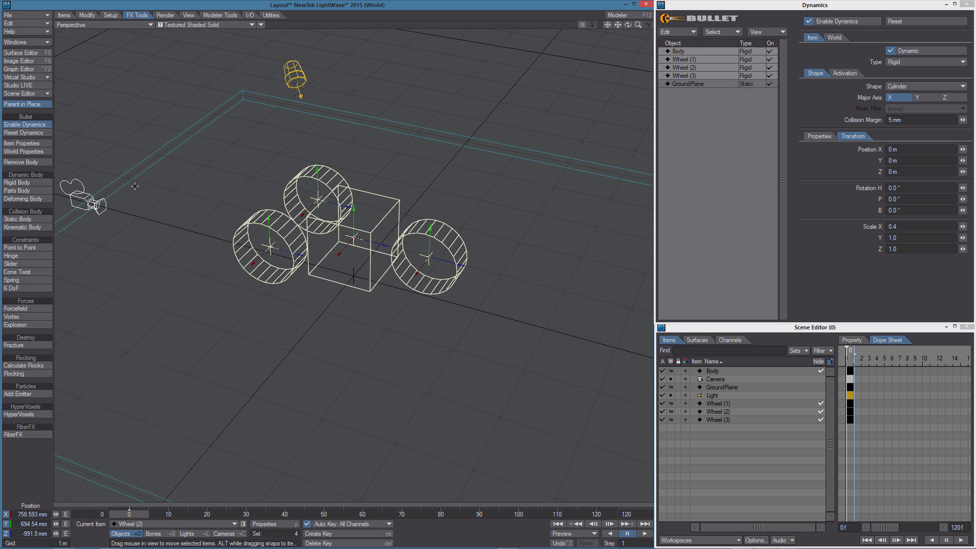
pyautogui.click(712, 51)
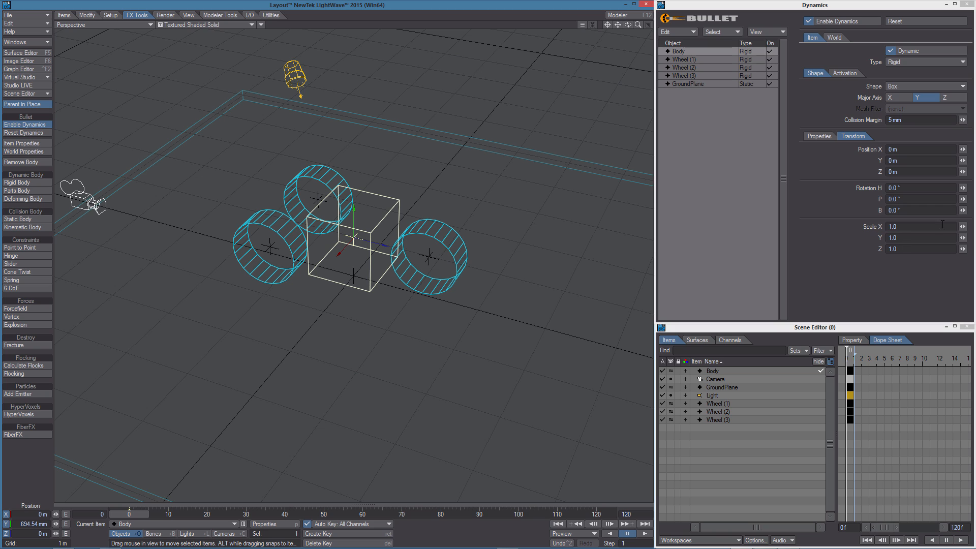
pyautogui.moveTo(963, 226); pyautogui.dragTo(946, 237)
# Create a hinge constraint between Body and Wheel (1), and move it to the wheel's centre at about 1.2 m in Z
pyautogui.keyDown('alt'); pyautogui.moveTo(512, 294); pyautogui.dragTo(595, 305); pyautogui.keyUp('alt')
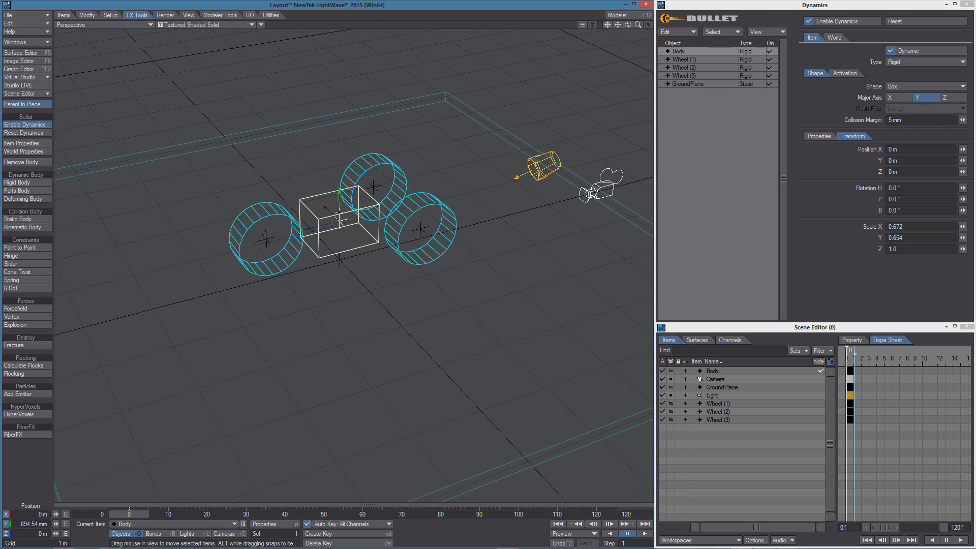
pyautogui.keyDown('shift'); pyautogui.click(276, 228); pyautogui.keyUp('shift')
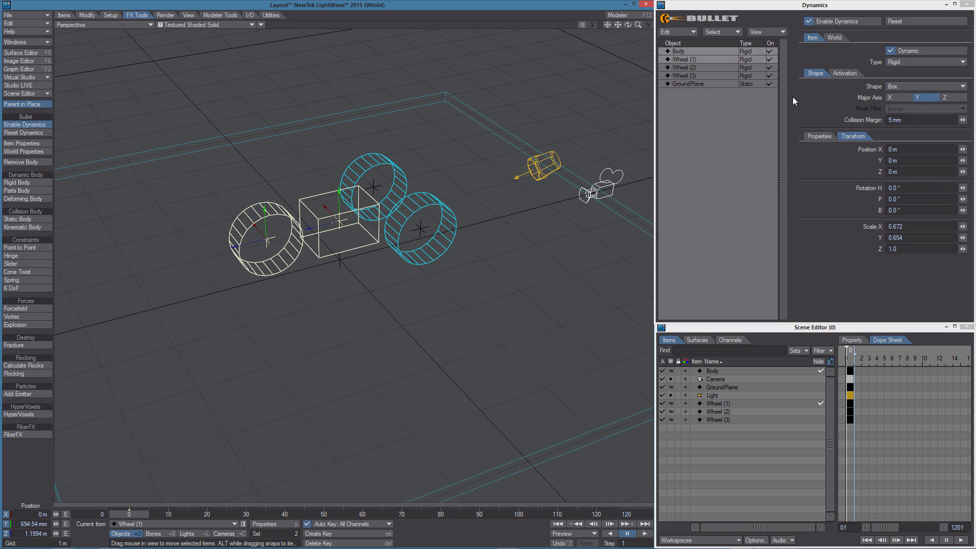
pyautogui.click(23, 256)
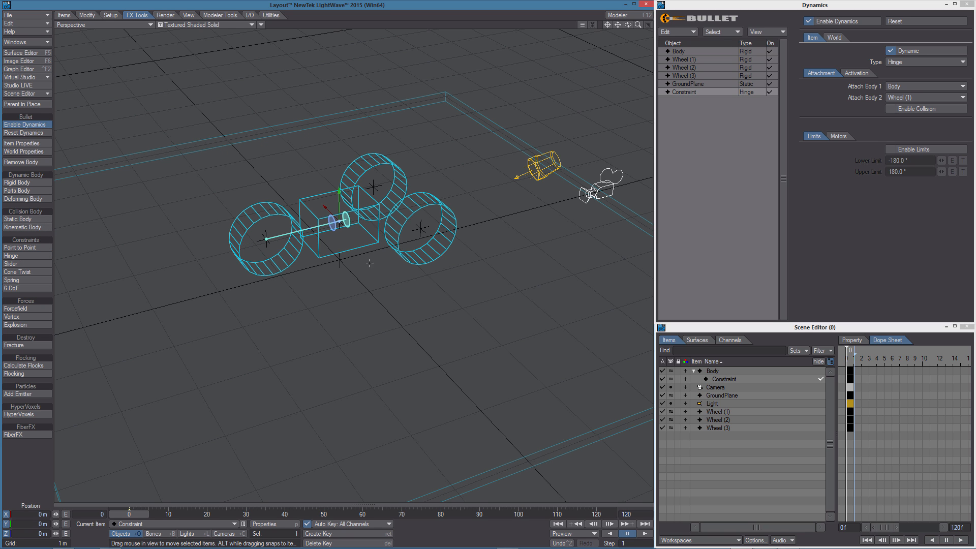
pyautogui.keyDown('alt'); pyautogui.moveTo(356, 203); pyautogui.dragTo(341, 202); pyautogui.keyUp('alt')
pyautogui.scroll(5, 340, 202)
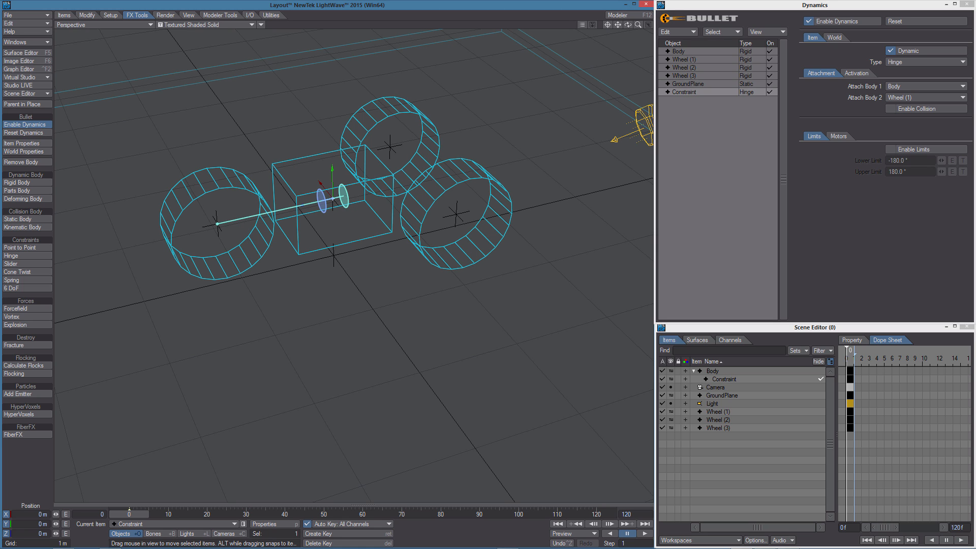
pyautogui.moveTo(333, 199); pyautogui.dragTo(217, 224)
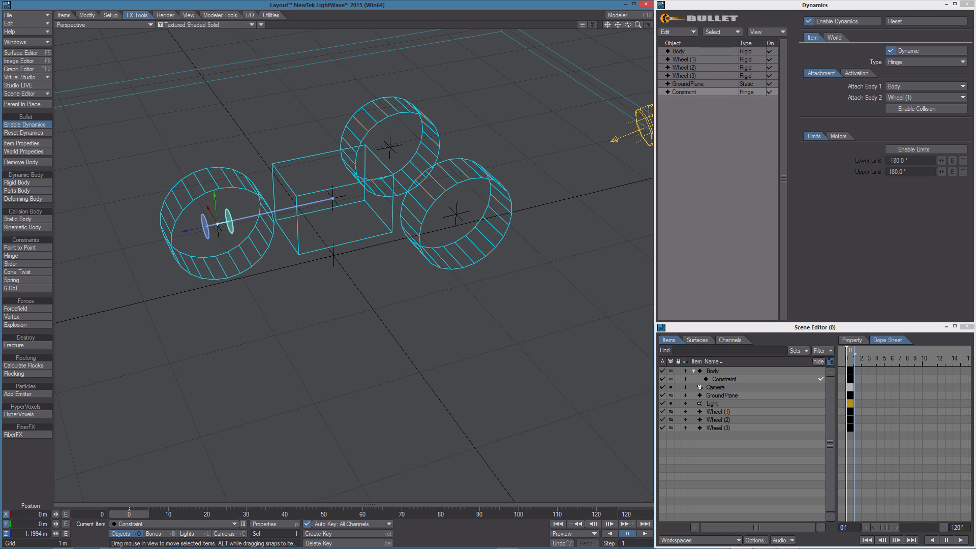
# Create a hinge constraint between Body and Wheel (2), and move it to that wheel's centre
pyautogui.keyDown('alt'); pyautogui.moveTo(269, 277); pyautogui.dragTo(261, 280); pyautogui.keyUp('alt')
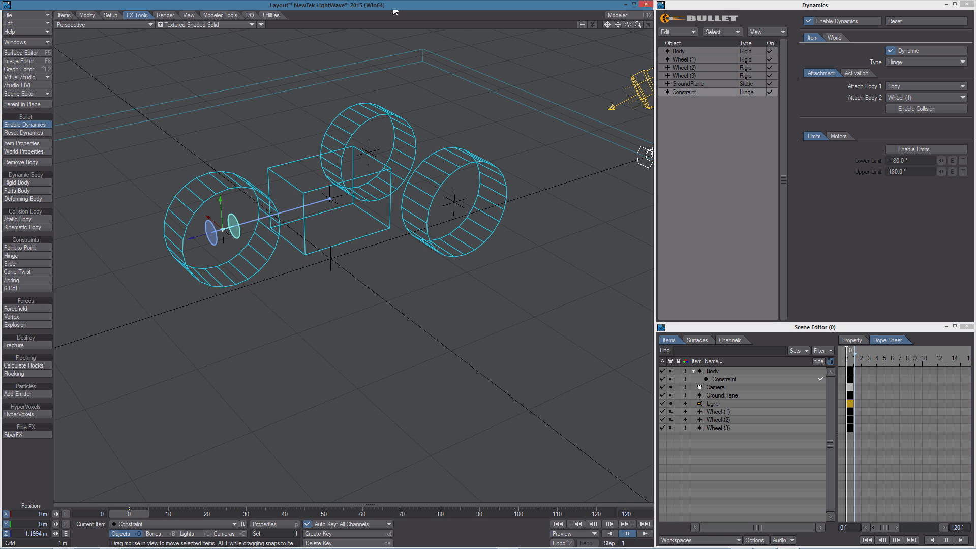
pyautogui.click(325, 203)
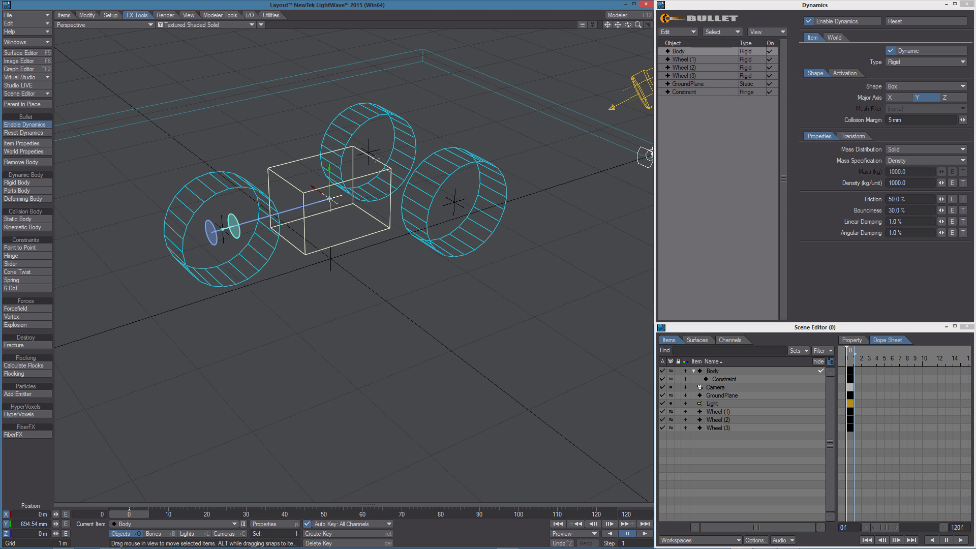
pyautogui.keyDown('shift'); pyautogui.click(361, 171); pyautogui.keyUp('shift')
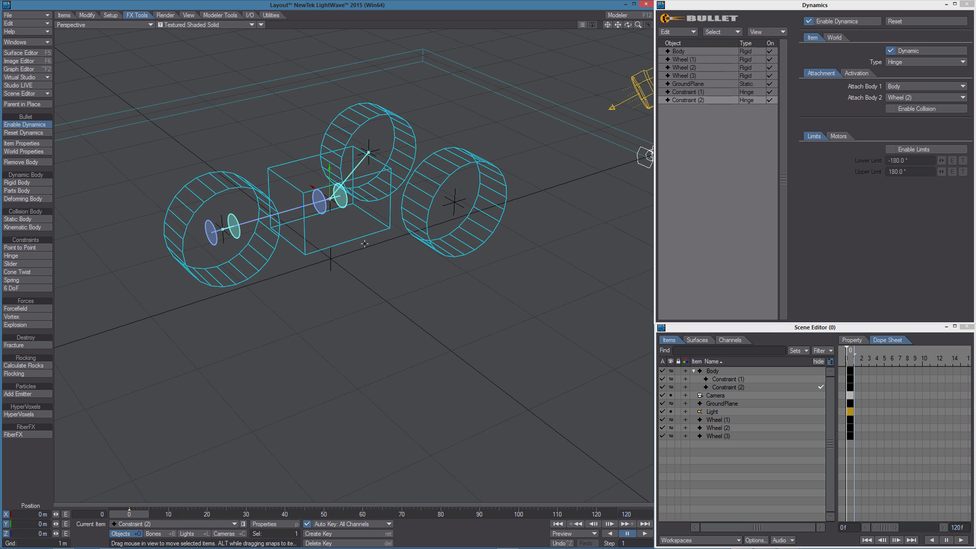
pyautogui.keyDown('alt'); pyautogui.moveTo(330, 198); pyautogui.dragTo(368, 152); pyautogui.keyUp('alt')
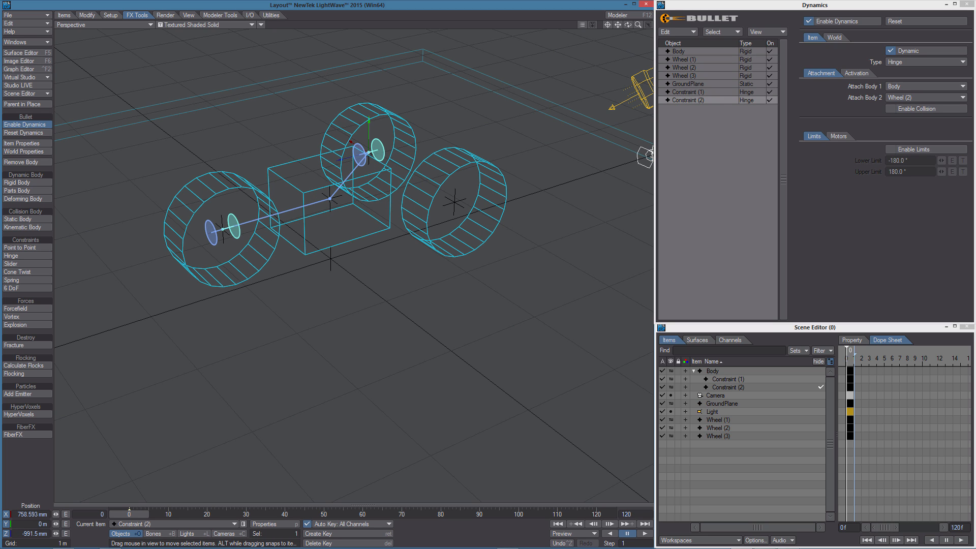
# Create a hinge constraint between Body and Wheel (3), and move it to that wheel's centre
pyautogui.click(325, 210)
pyautogui.keyDown('shift'); pyautogui.click(465, 160); pyautogui.keyUp('shift')
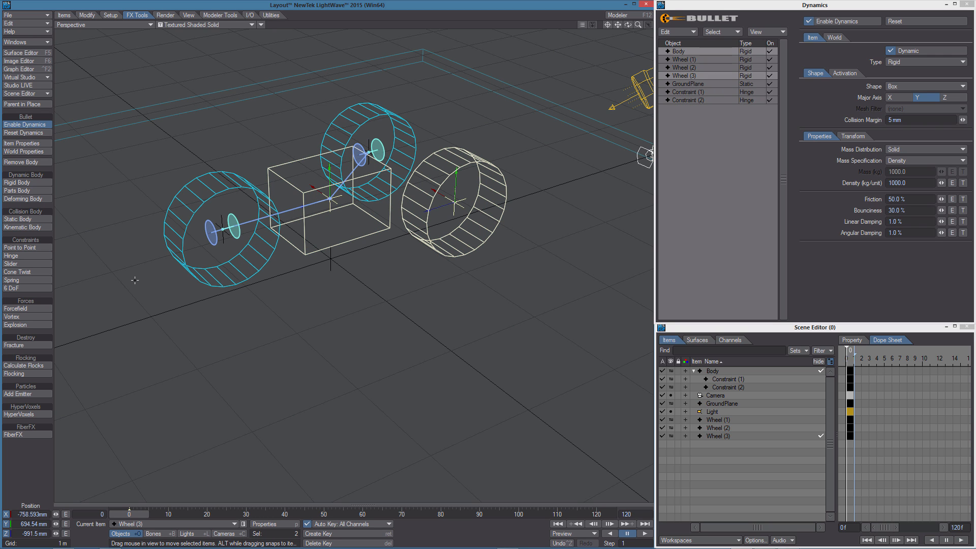
pyautogui.click(26, 256)
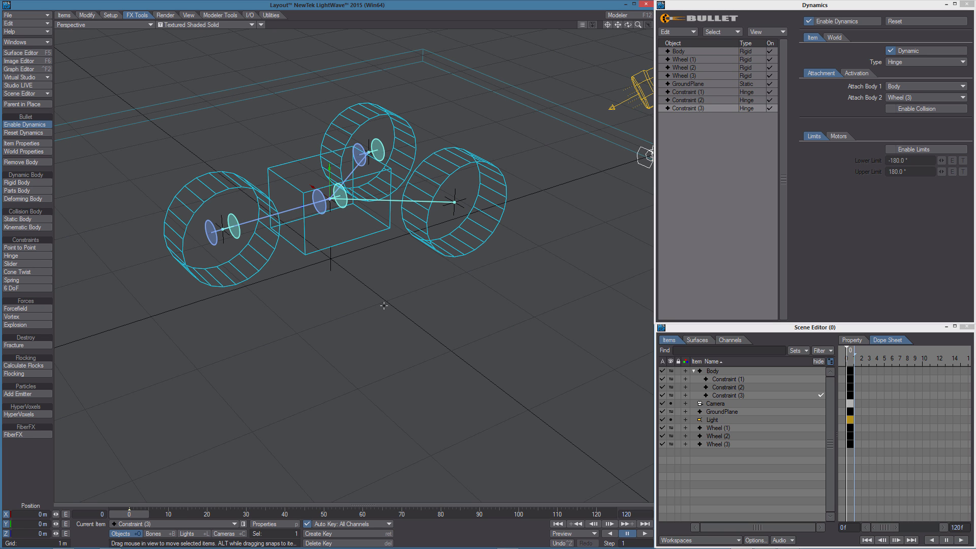
pyautogui.keyDown('alt'); pyautogui.moveTo(463, 202); pyautogui.dragTo(454, 202); pyautogui.keyUp('alt')
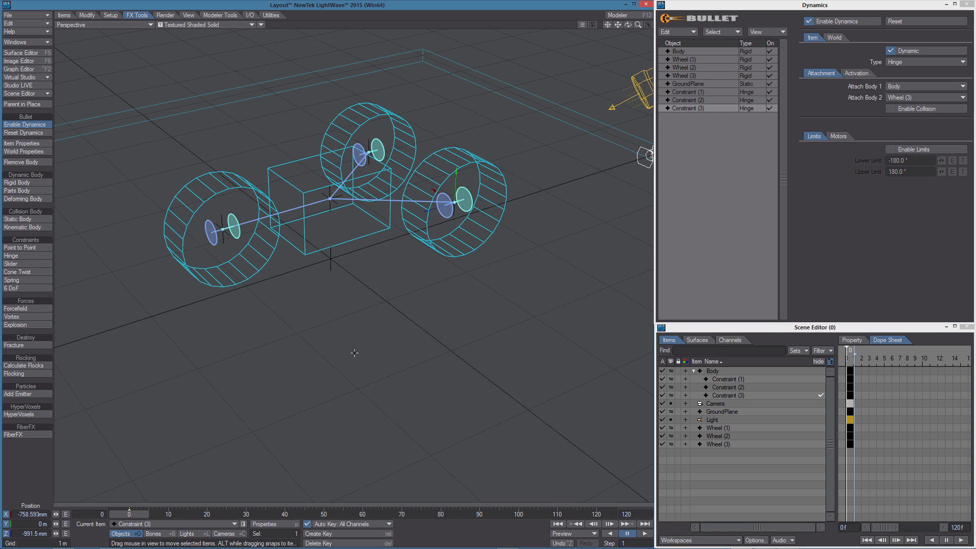
# Set the heading rotation of all three hinge constraints to 90° and play the simulation to test them
pyautogui.keyDown('alt'); pyautogui.moveTo(354, 353); pyautogui.dragTo(350, 358); pyautogui.keyUp('alt')
pyautogui.keyDown('alt'); pyautogui.moveTo(289, 326); pyautogui.dragTo(304, 327); pyautogui.keyUp('alt')
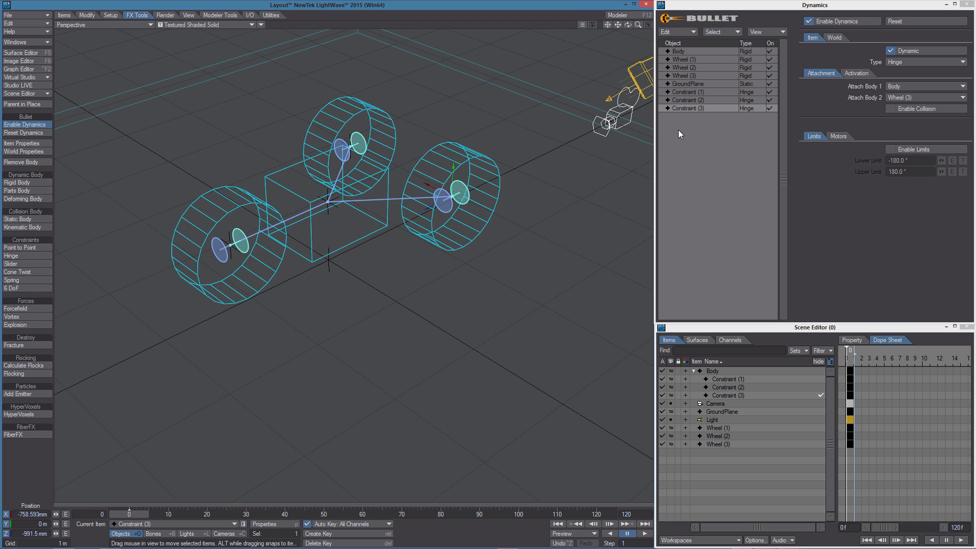
pyautogui.click(691, 91)
pyautogui.keyDown('shift'); pyautogui.click(693, 106); pyautogui.keyUp('shift')
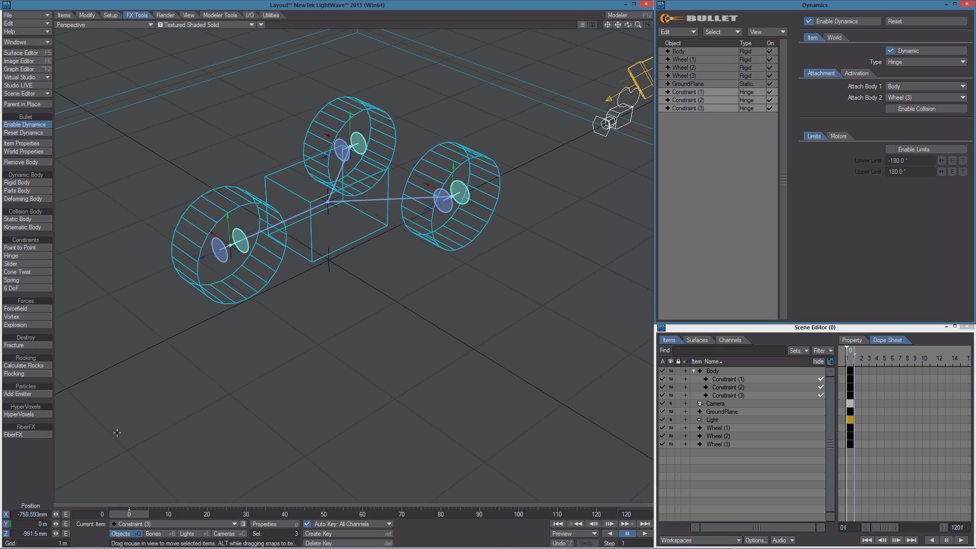
pyautogui.press('y')
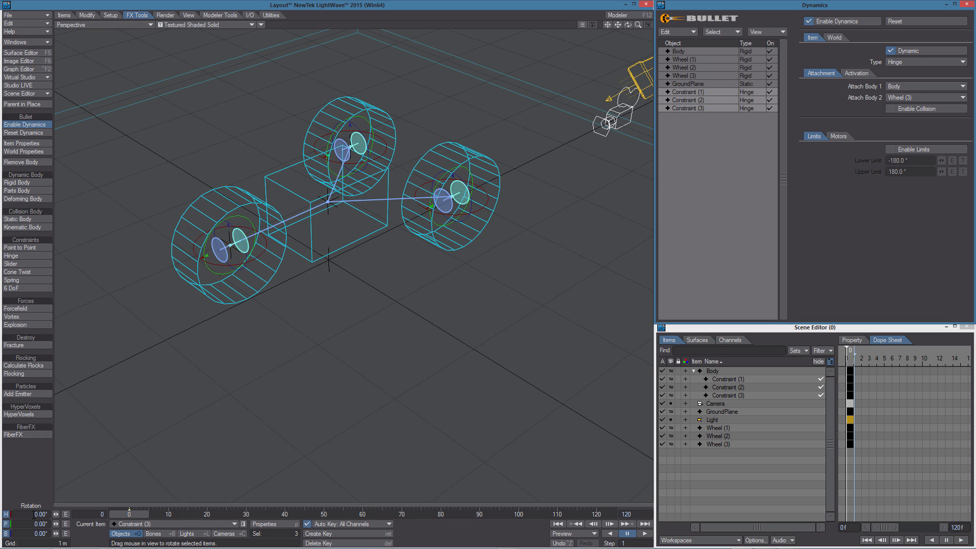
pyautogui.moveTo(34, 515); pyautogui.dragTo(70, 510)
pyautogui.write('90')
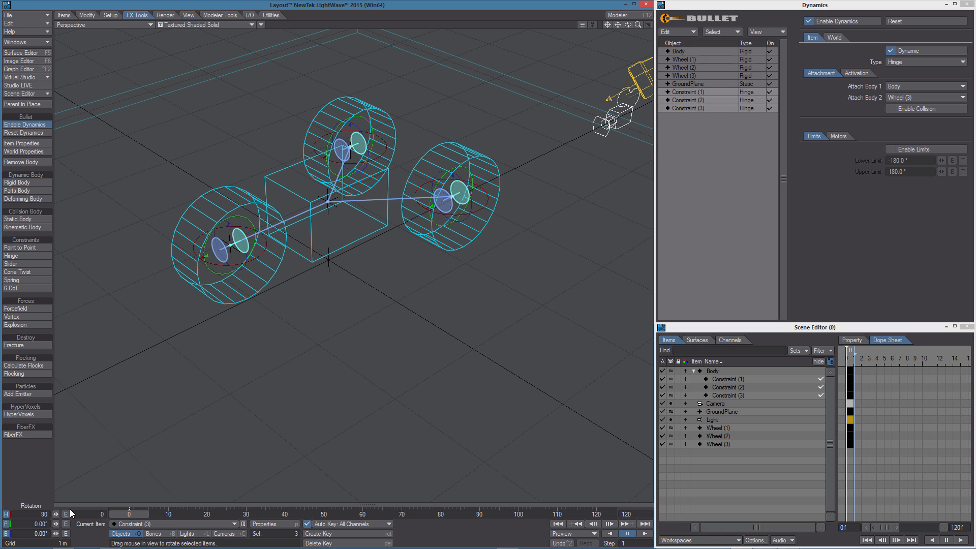
pyautogui.press('Return')
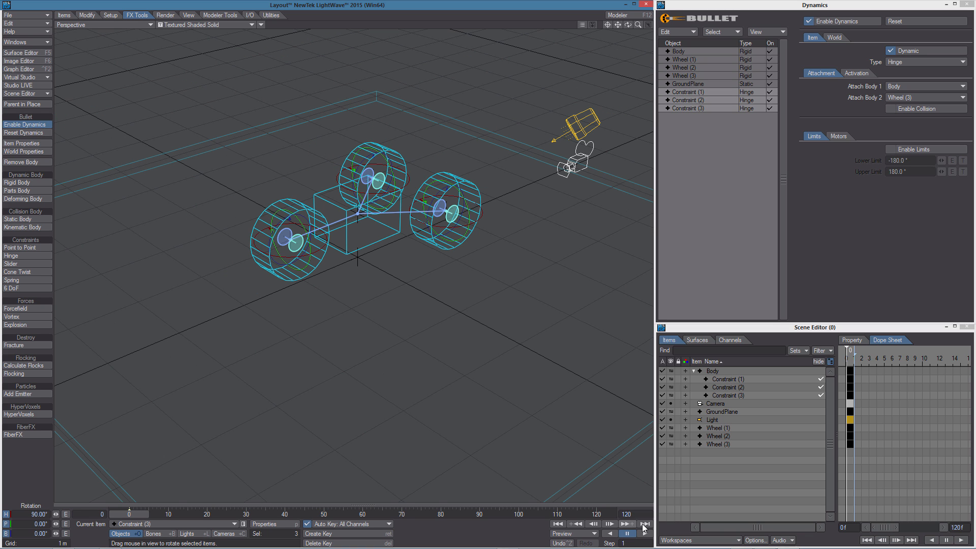
pyautogui.click(646, 533)
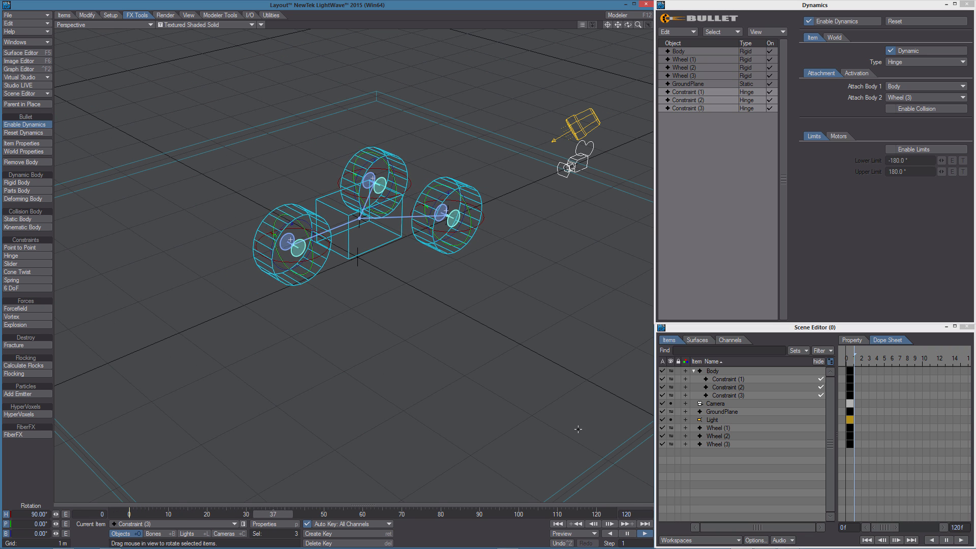
pyautogui.click(628, 533)
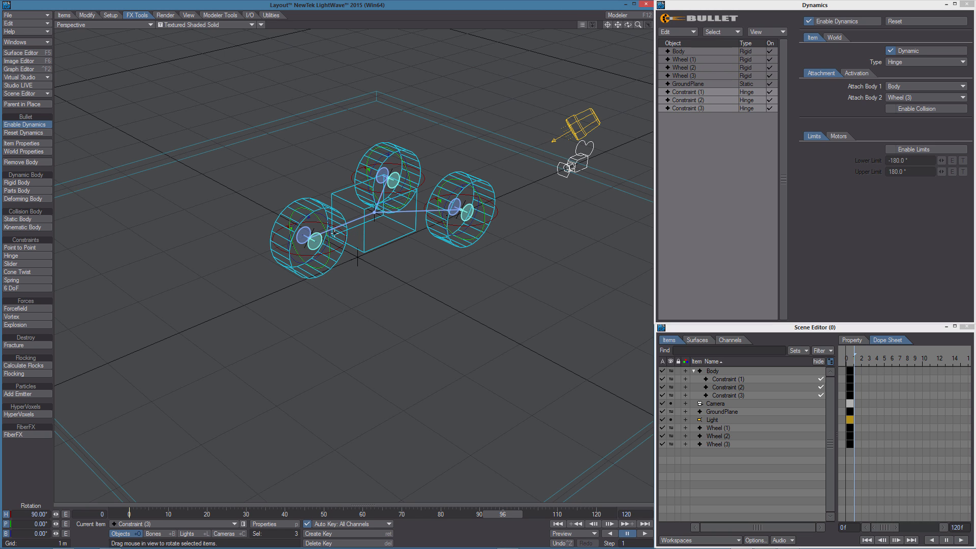
# Enable the motor on Wheel (1)'s hinge with target speed 30° and force 1000, and replay the simulation from the first frame
pyautogui.click(839, 136)
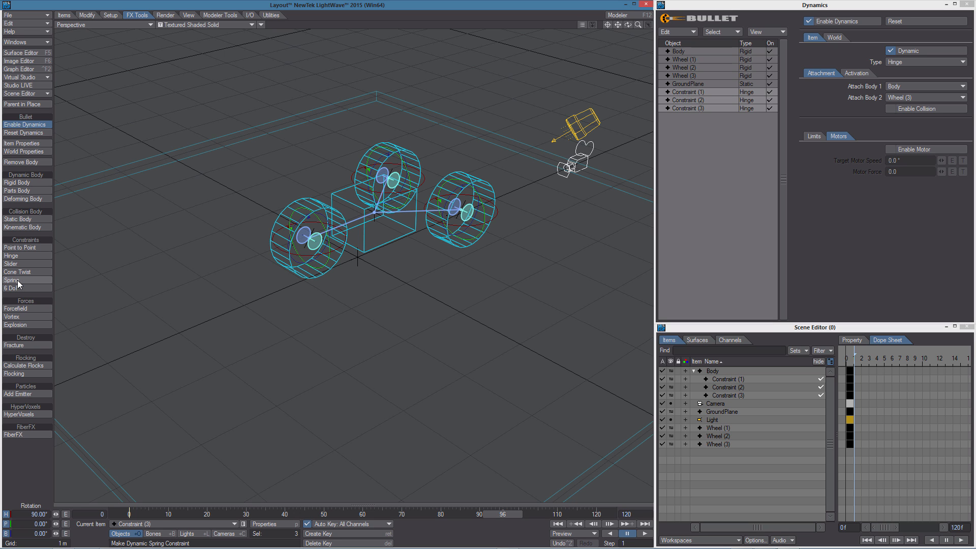
pyautogui.click(692, 92)
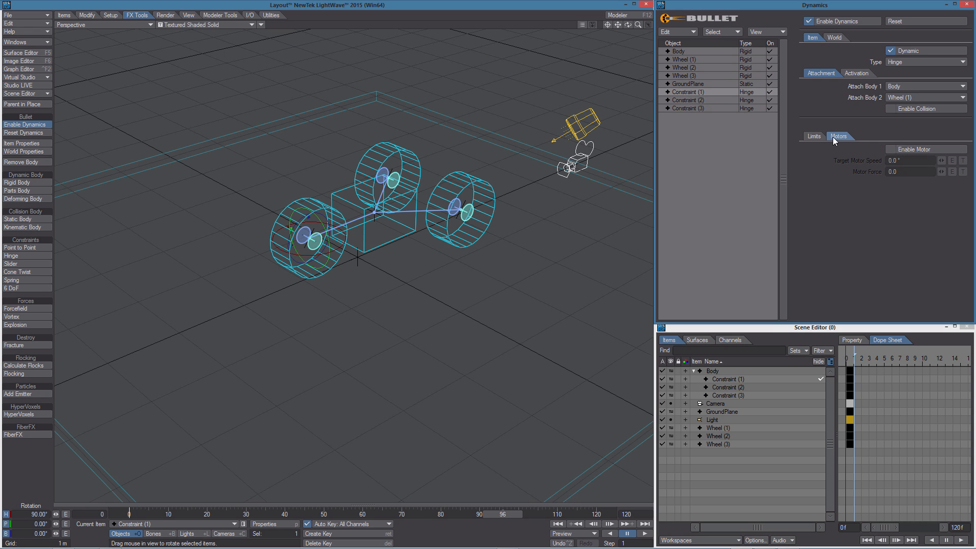
pyautogui.click(905, 150)
pyautogui.click(910, 162)
pyautogui.write('30')
pyautogui.press('Tab')
pyautogui.write('1000')
pyautogui.press('Return')
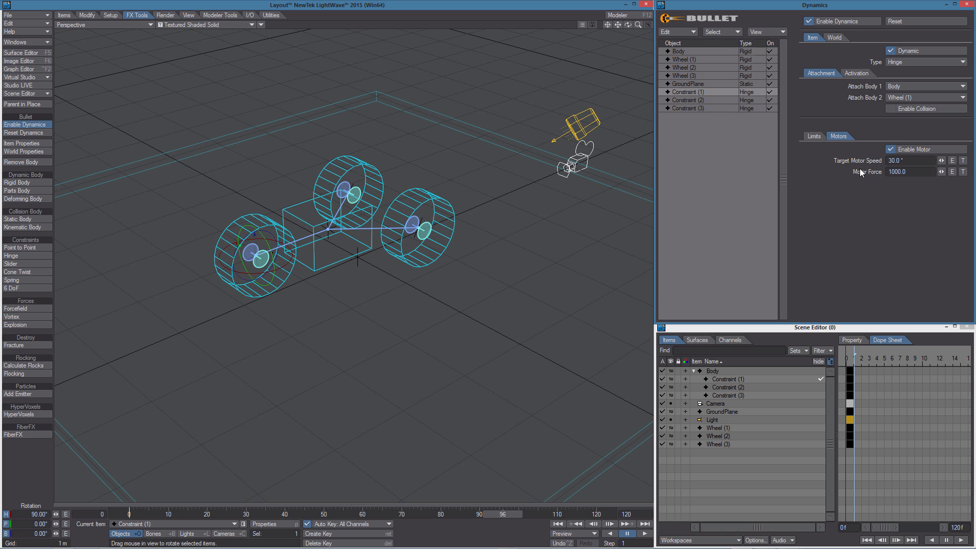
pyautogui.click(559, 525)
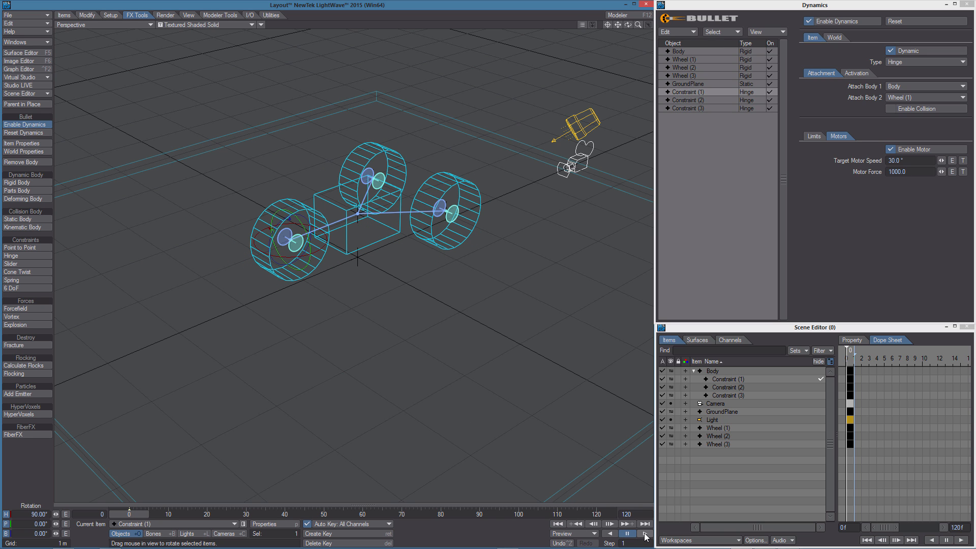
pyautogui.click(644, 535)
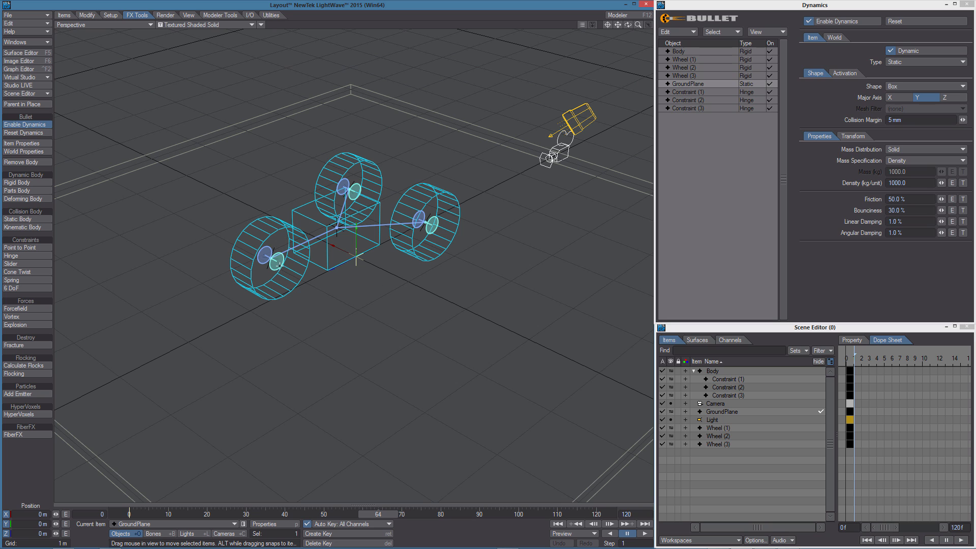
# Set the density of all three wheels to 20 kg/unit
pyautogui.click(280, 265)
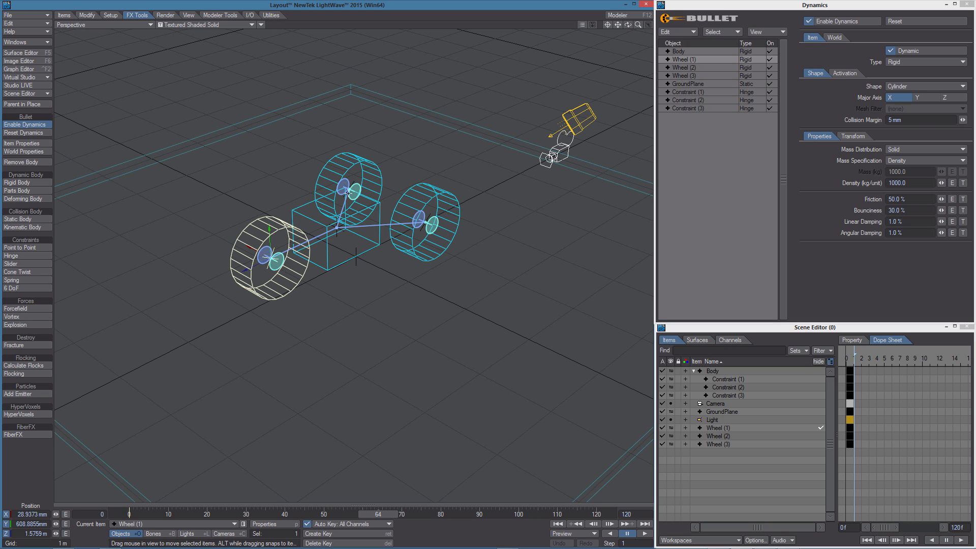
pyautogui.keyDown('shift'); pyautogui.click(366, 177); pyautogui.keyUp('shift')
pyautogui.keyDown('shift'); pyautogui.click(442, 223); pyautogui.keyUp('shift')
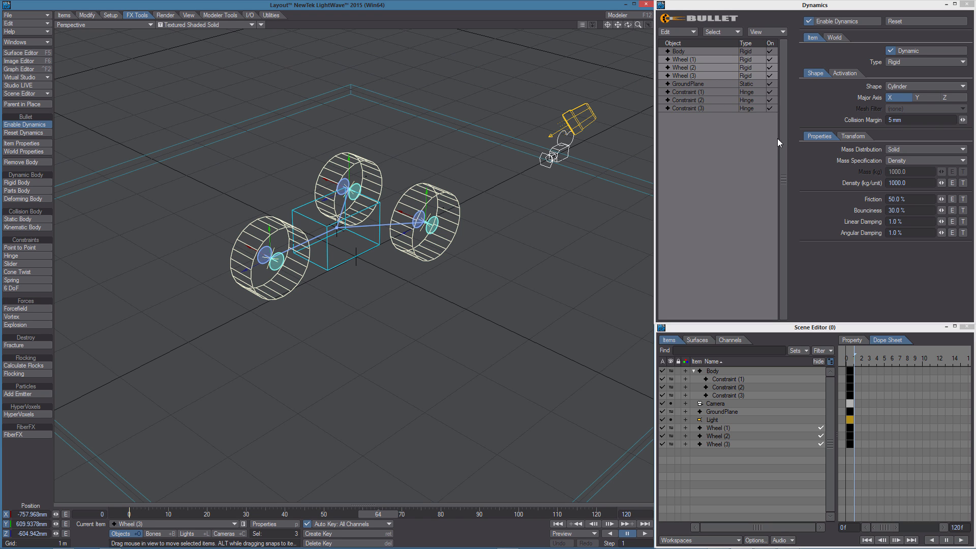
pyautogui.click(911, 182)
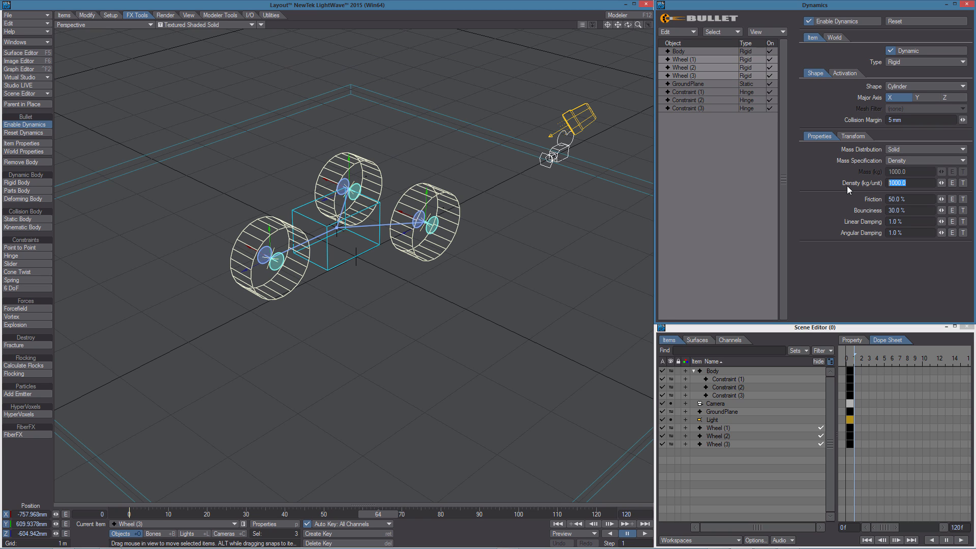
pyautogui.write('20')
pyautogui.press('Return')
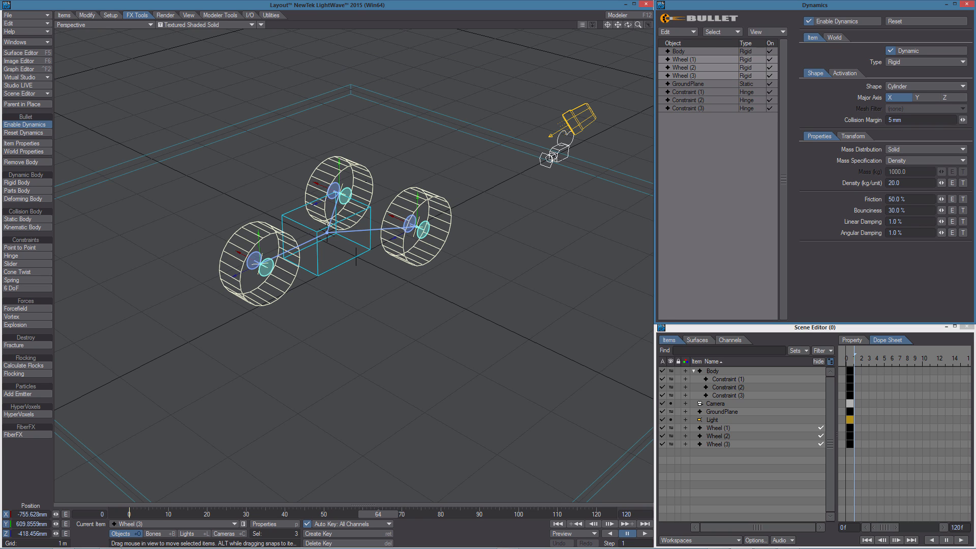
# Set the density of the Body to 30 kg/unit
pyautogui.click(688, 49)
pyautogui.moveTo(917, 183); pyautogui.dragTo(847, 188)
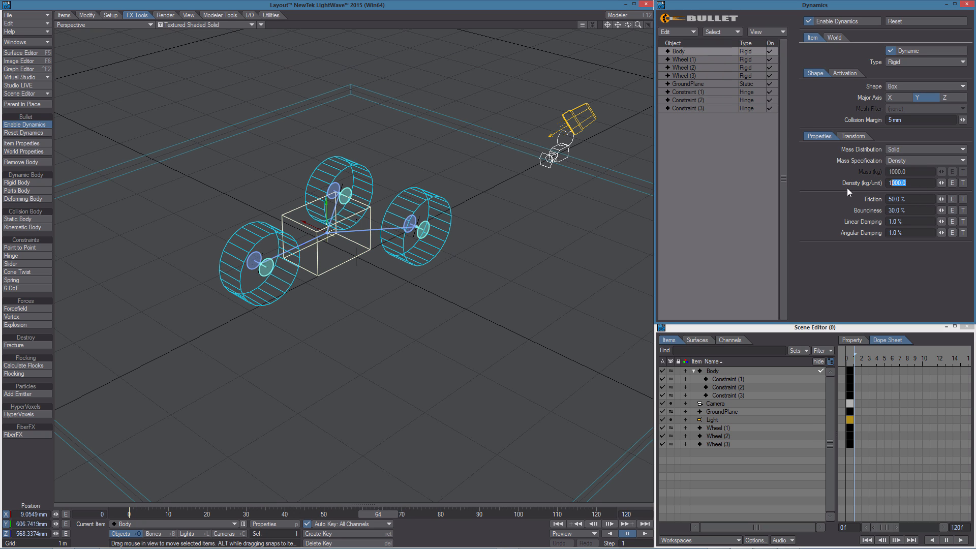
pyautogui.write('30')
pyautogui.press('Return')
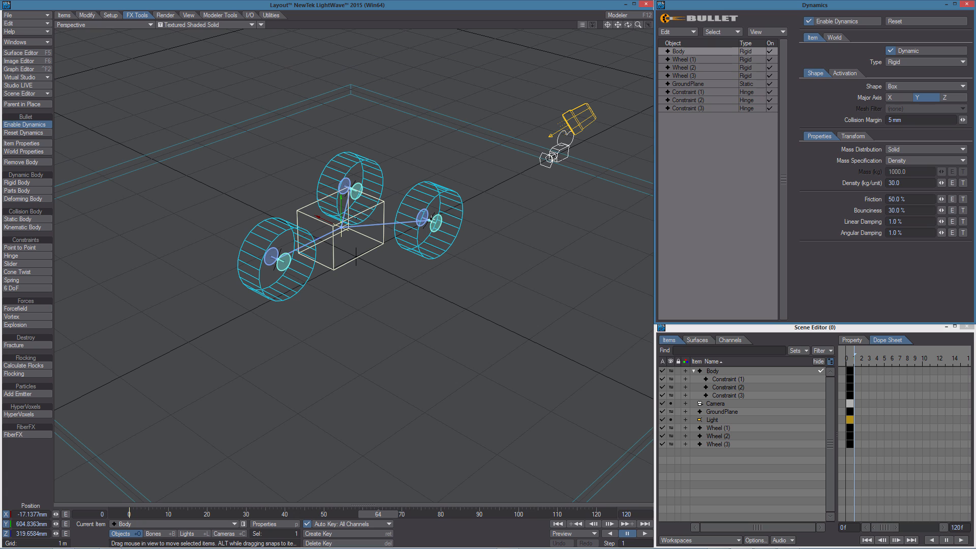
# Set the density of Wheel (2) and Wheel (3) to 30 kg/unit and replay the simulation from the first frame
pyautogui.click(431, 218)
pyautogui.keyDown('shift'); pyautogui.click(371, 185); pyautogui.keyUp('shift')
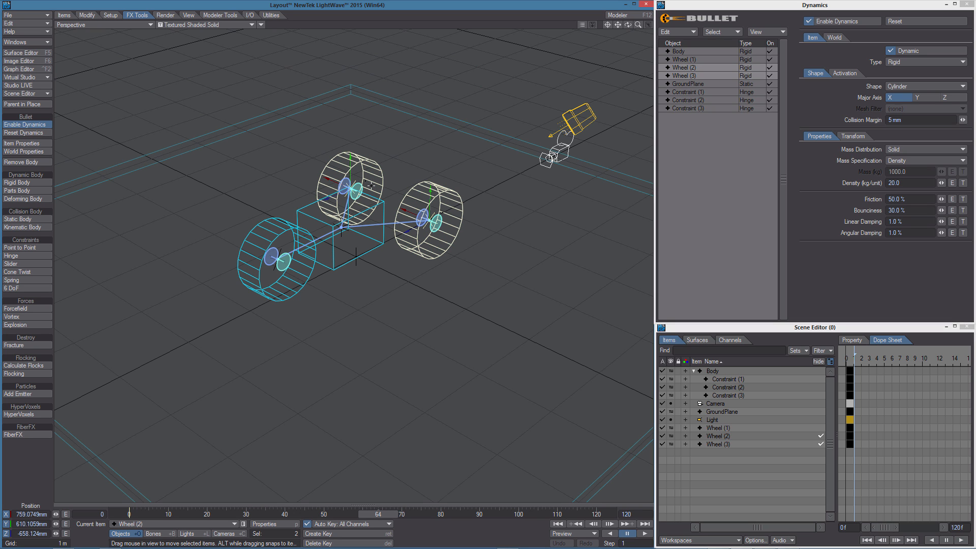
pyautogui.click(908, 183)
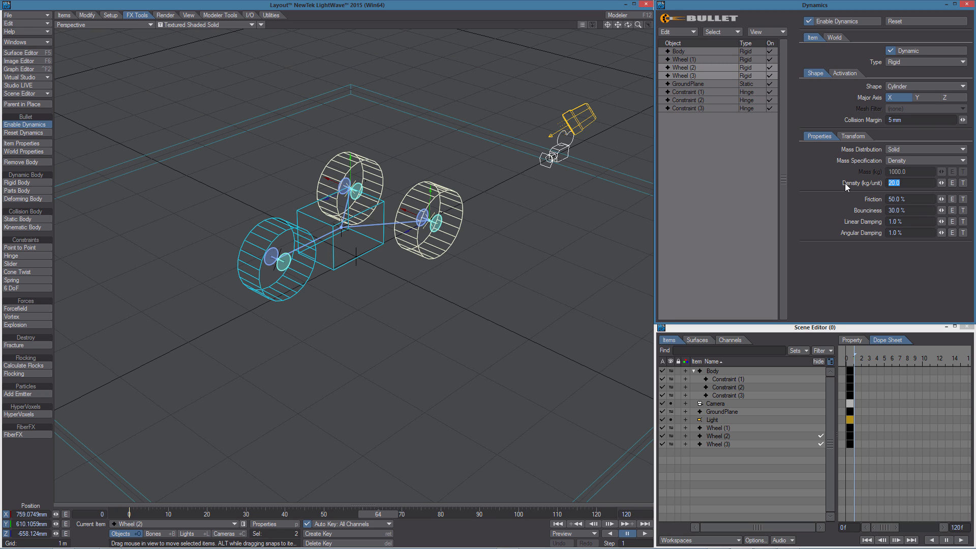
pyautogui.write('30')
pyautogui.press('Tab')
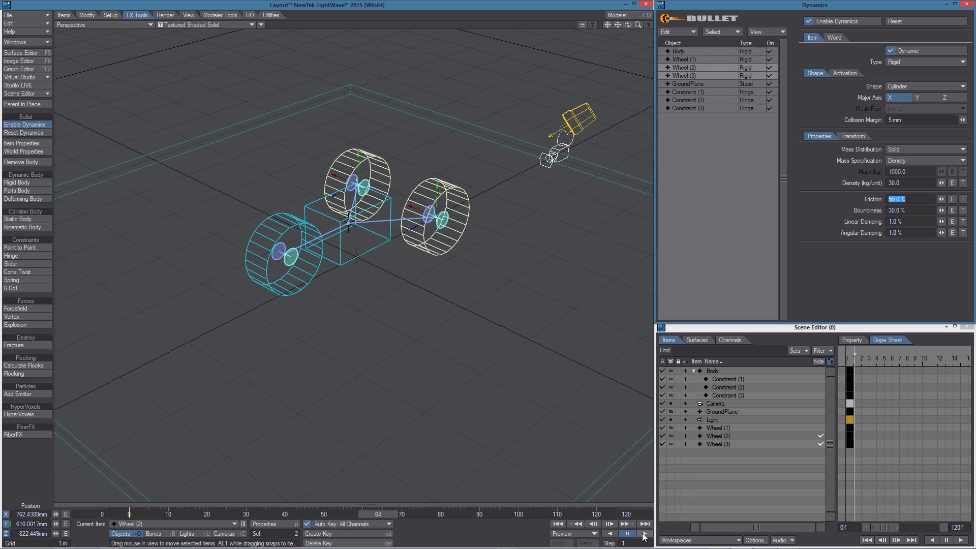
pyautogui.click(563, 524)
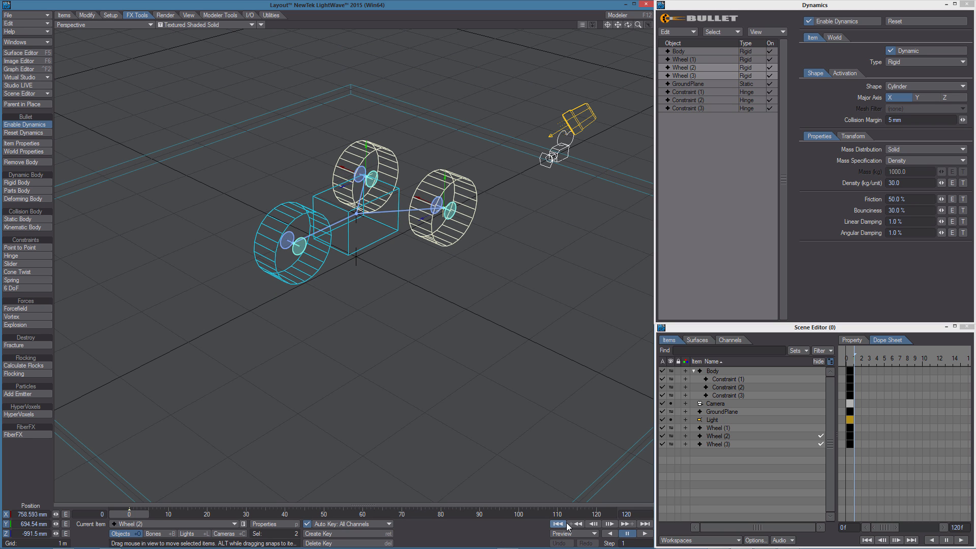
pyautogui.click(645, 533)
pyautogui.click(629, 532)
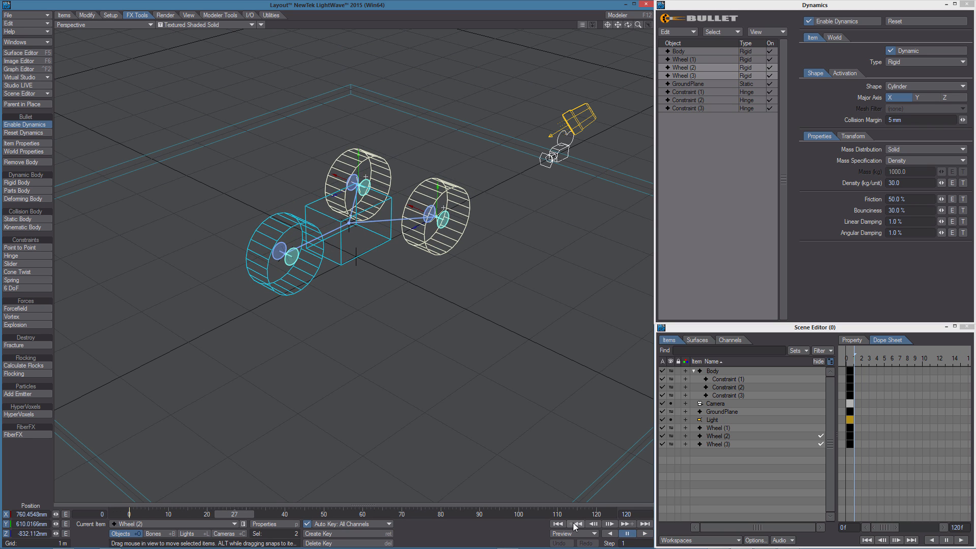
pyautogui.click(576, 524)
# Set the friction of all three wheels and the GroundPlane to 90% and play the simulation
pyautogui.click(694, 59)
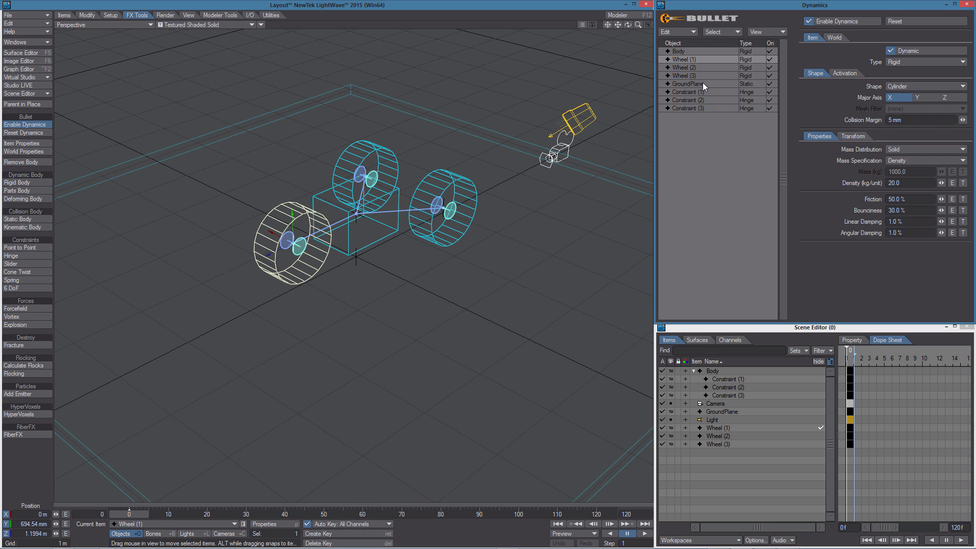
pyautogui.keyDown('shift'); pyautogui.click(703, 83); pyautogui.keyUp('shift')
pyautogui.click(914, 200)
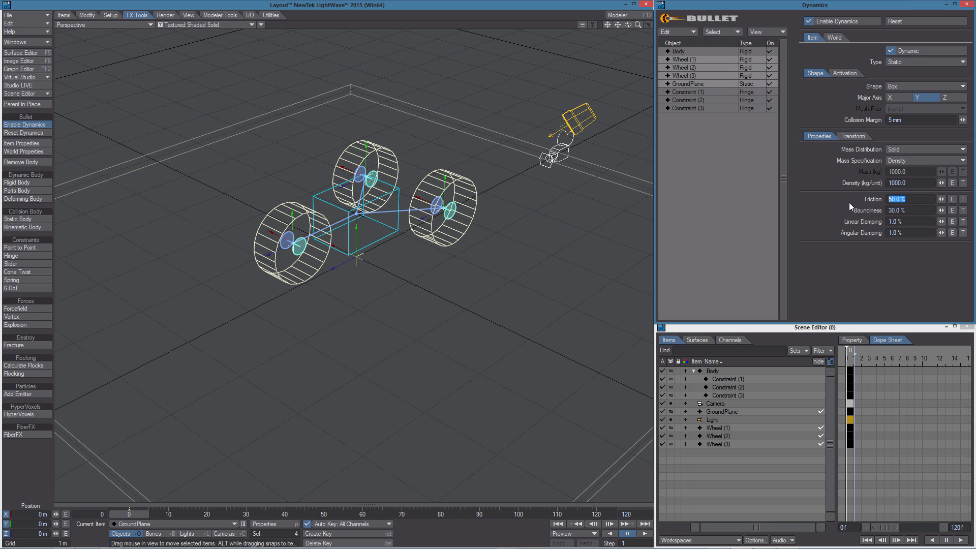
pyautogui.write('90')
pyautogui.press('Return')
pyautogui.click(638, 533)
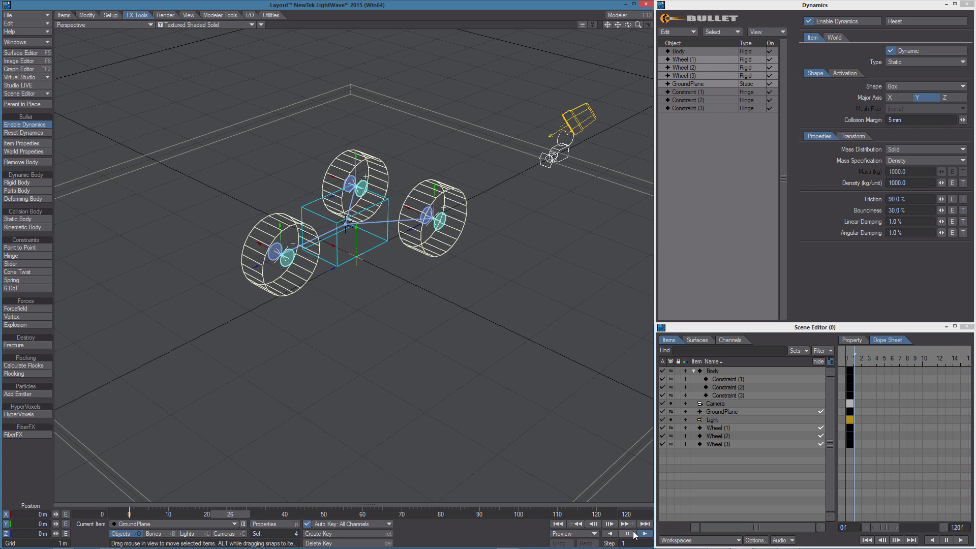
pyautogui.click(627, 534)
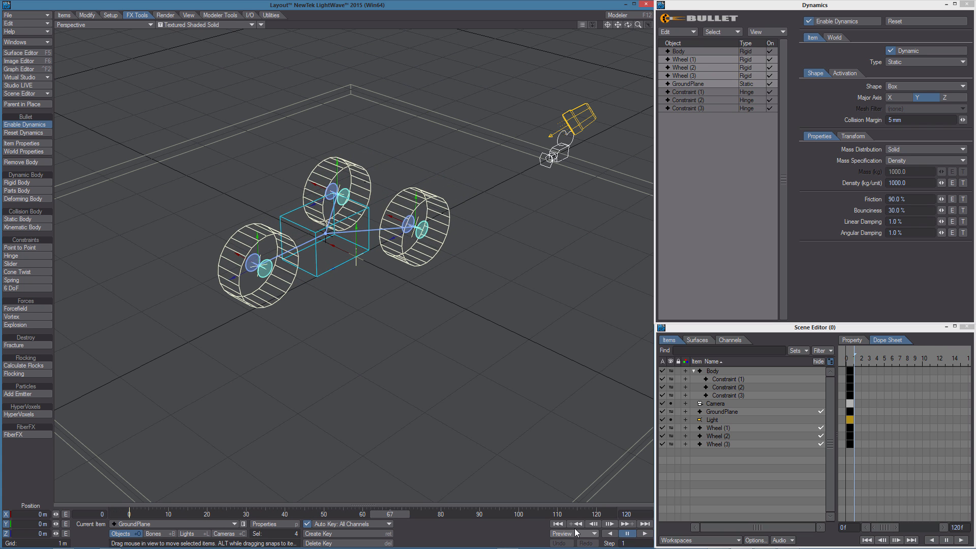
# Set Constraint (1)'s target motor speed to 300° and motor force to 2500, and play the simulation
pyautogui.click(697, 92)
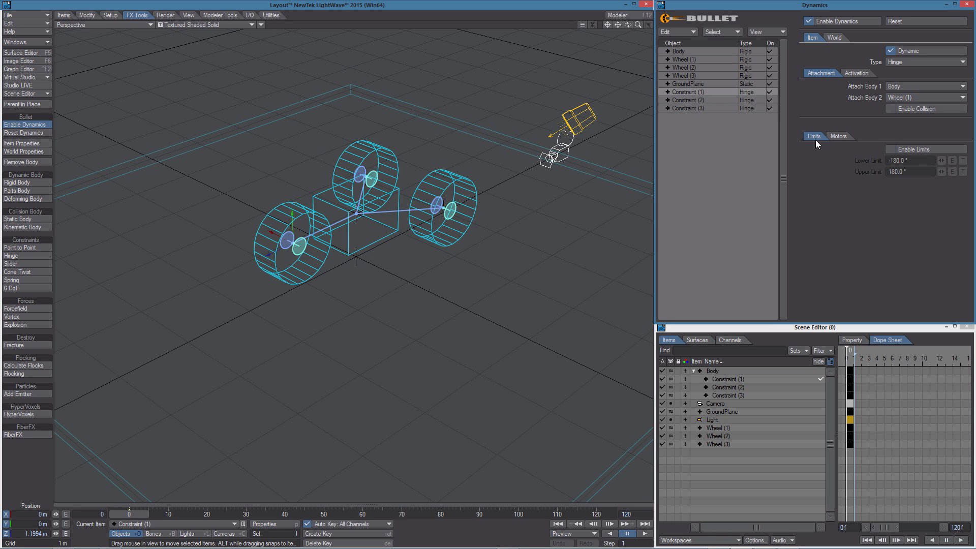
pyautogui.click(837, 136)
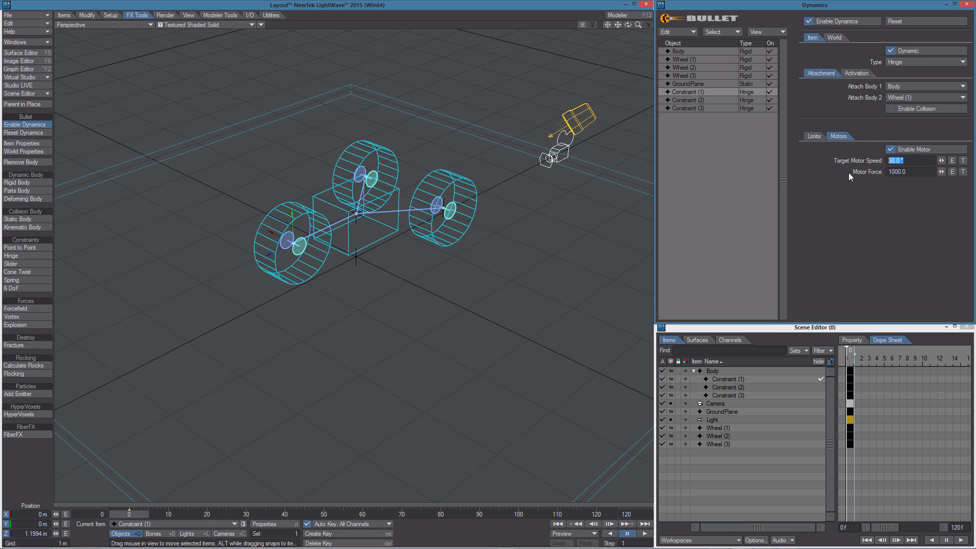
pyautogui.write('300')
pyautogui.press('Return')
pyautogui.click(909, 172)
pyautogui.write('2500')
pyautogui.press('Return')
pyautogui.click(645, 533)
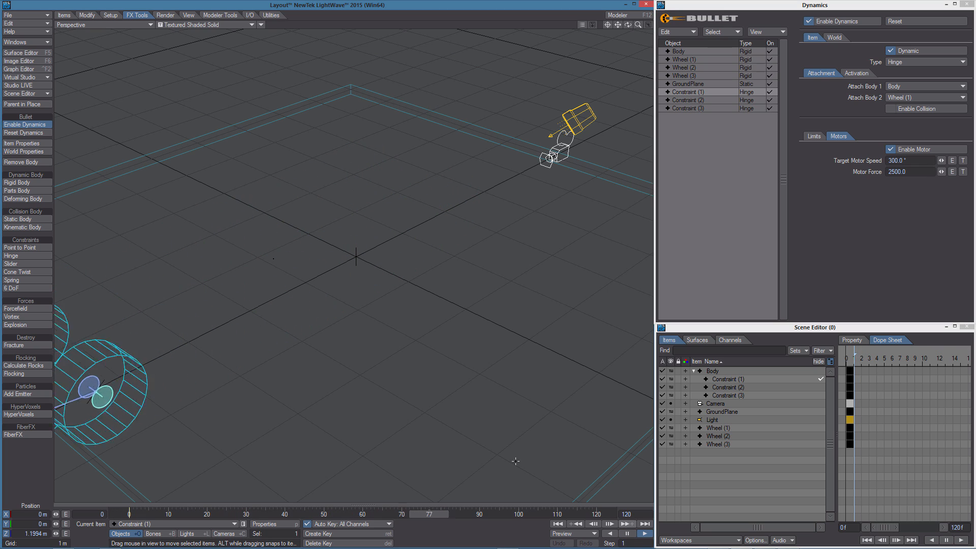
# Reparent Constraint (1), (2) and (3) from the Body to Wheel (1), (2) and (3) respectively
pyautogui.scroll(-5, 421, 357)
pyautogui.keyDown('alt'); pyautogui.moveTo(420, 357); pyautogui.dragTo(391, 362); pyautogui.keyUp('alt')
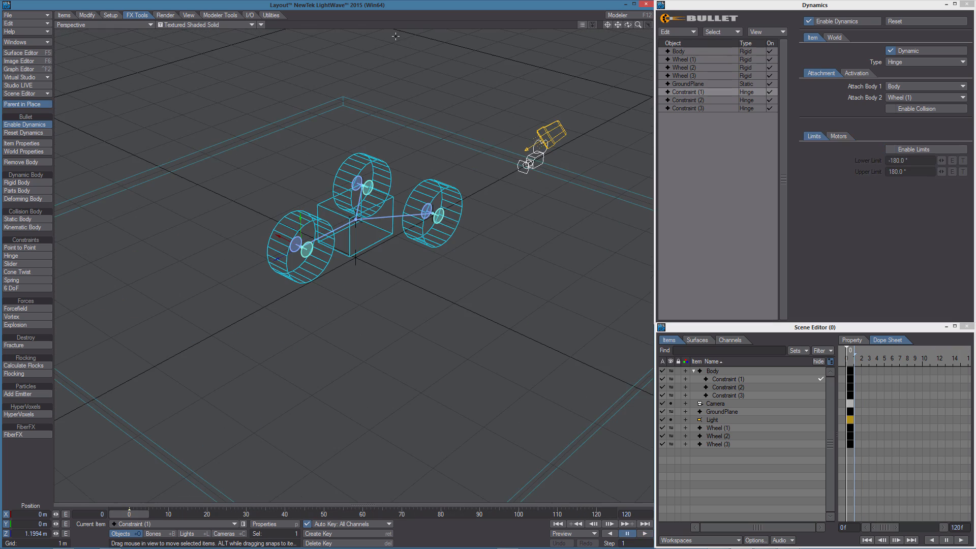
pyautogui.click(727, 379)
pyautogui.moveTo(742, 380); pyautogui.dragTo(748, 426)
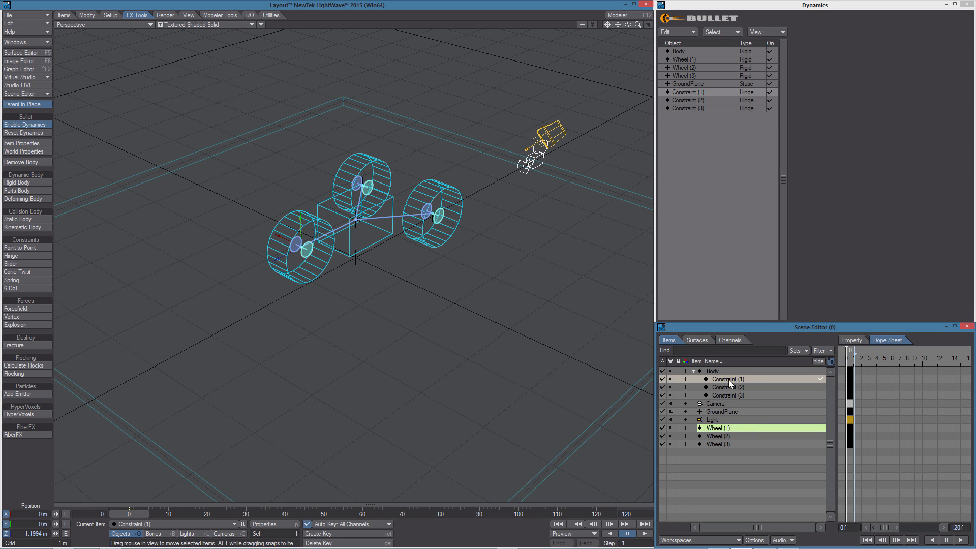
pyautogui.click(728, 380)
pyautogui.moveTo(728, 379); pyautogui.dragTo(747, 435)
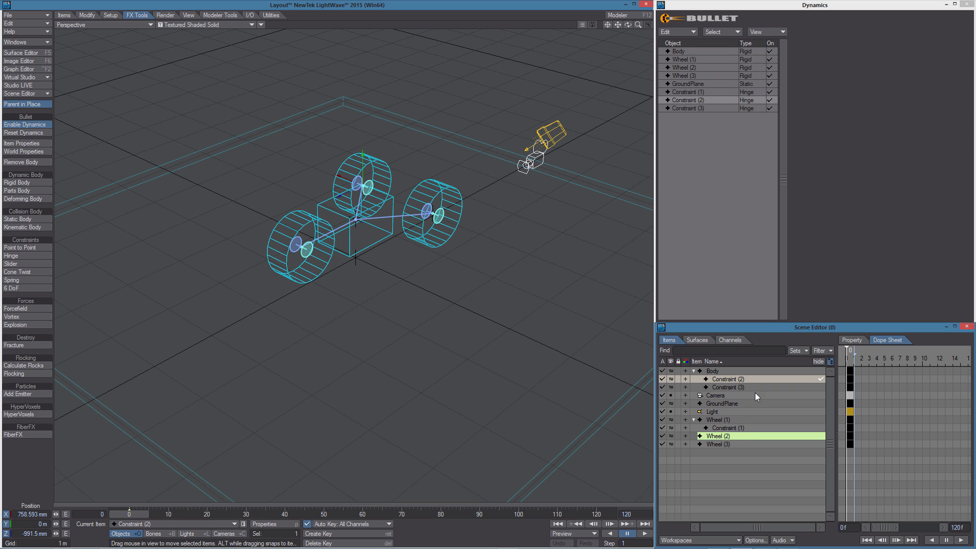
pyautogui.click(729, 379)
pyautogui.moveTo(724, 380); pyautogui.dragTo(746, 441)
# Stretch the Body lengthwise to a Z scale of about 1.314
pyautogui.keyDown('alt'); pyautogui.moveTo(422, 219); pyautogui.dragTo(365, 195); pyautogui.keyUp('alt')
pyautogui.scroll(3, 365, 196)
pyautogui.click(367, 205)
pyautogui.moveTo(369, 219); pyautogui.dragTo(369, 194, button='right')
pyautogui.press('y')
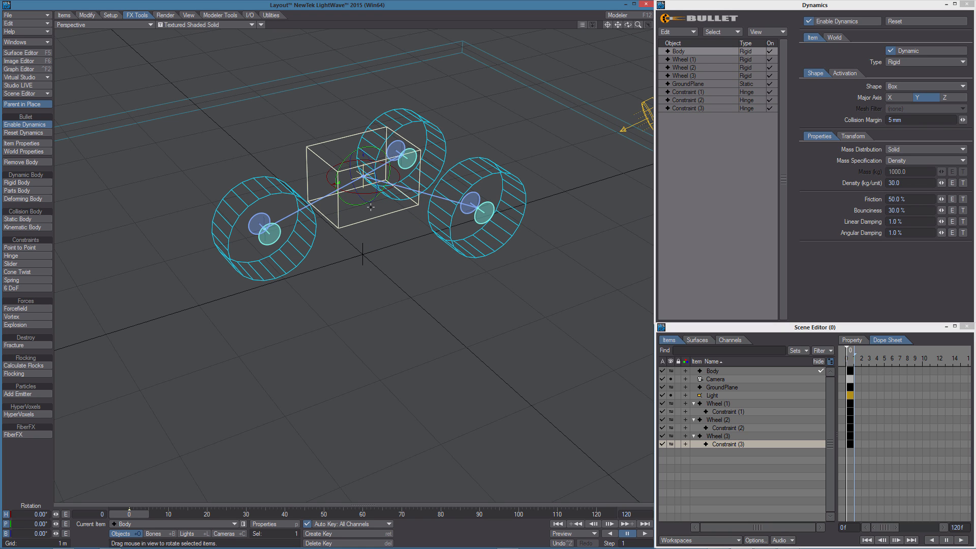
pyautogui.moveTo(355, 205); pyautogui.dragTo(335, 186)
pyautogui.press('h')
pyautogui.press('2')
pyautogui.press('3')
pyautogui.press('4')
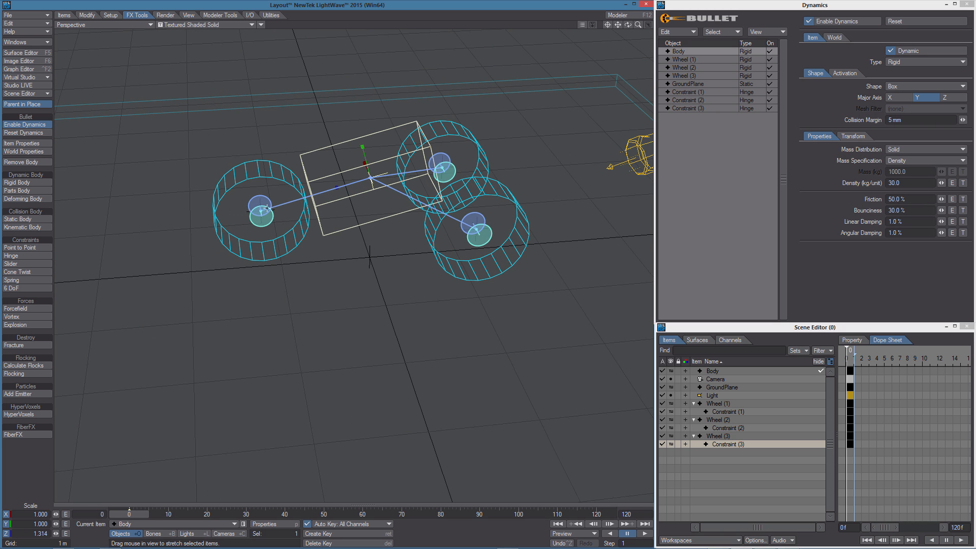
# Move Wheel (1) away from the Body along Z to about 1.66 m and play the simulation
pyautogui.click(267, 207)
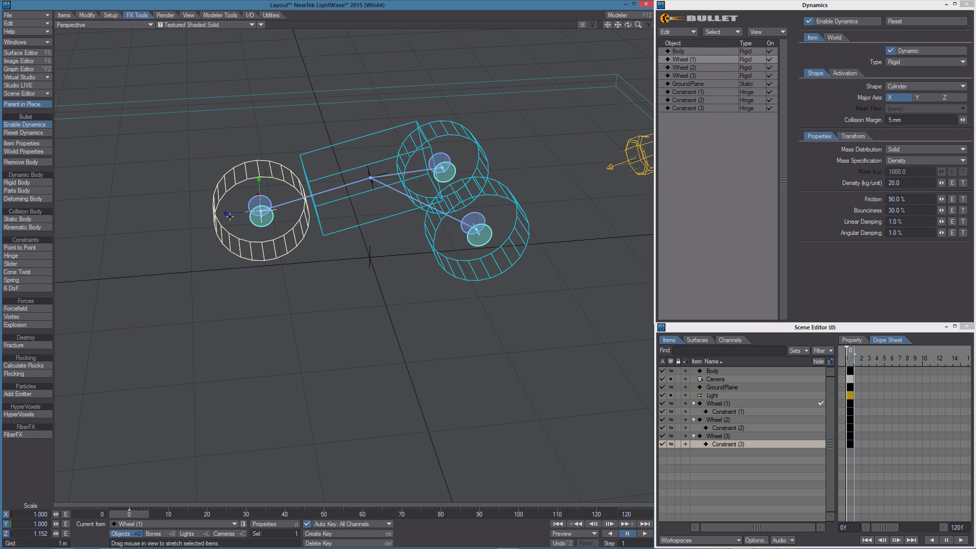
pyautogui.press('t')
pyautogui.moveTo(261, 210); pyautogui.dragTo(218, 214)
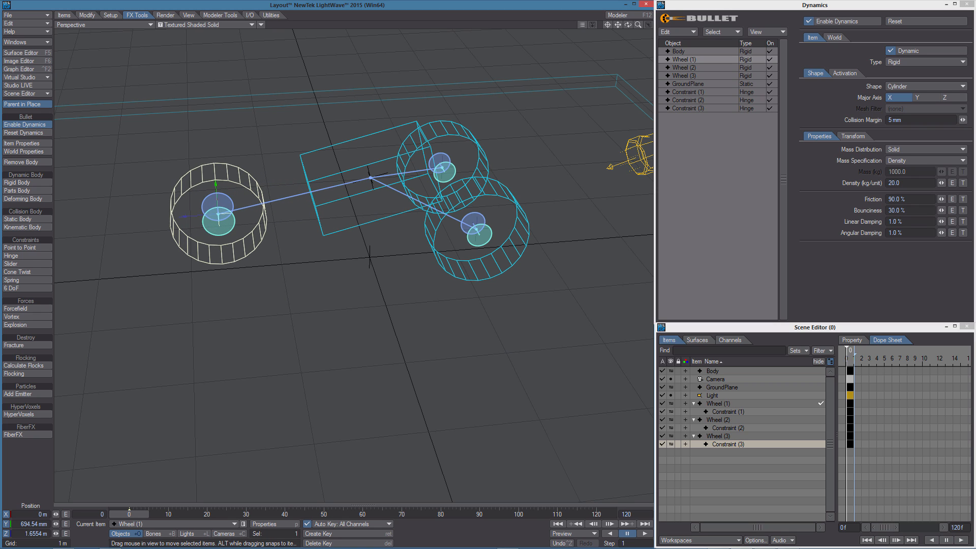
pyautogui.keyDown('alt'); pyautogui.moveTo(366, 259); pyautogui.dragTo(432, 254); pyautogui.keyUp('alt')
pyautogui.scroll(-5, 432, 254)
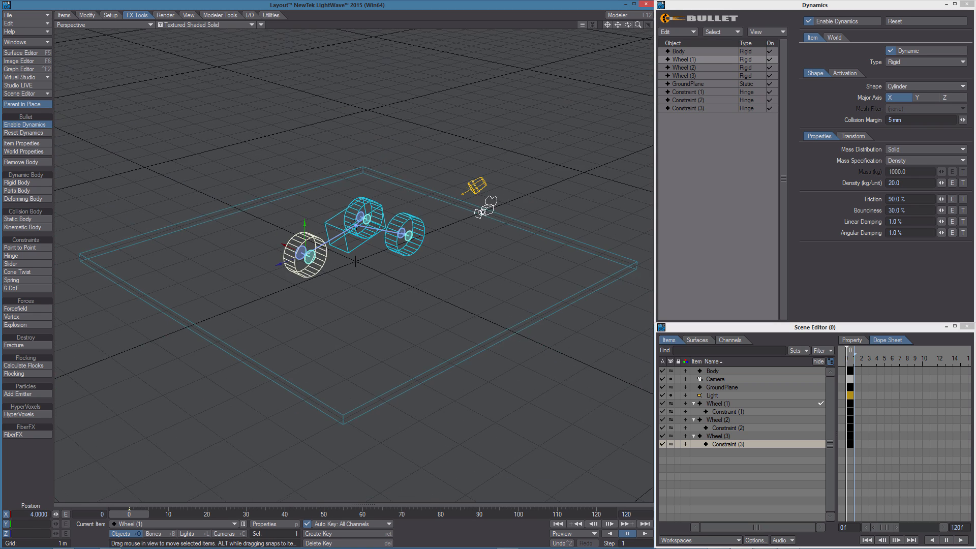
pyautogui.click(644, 533)
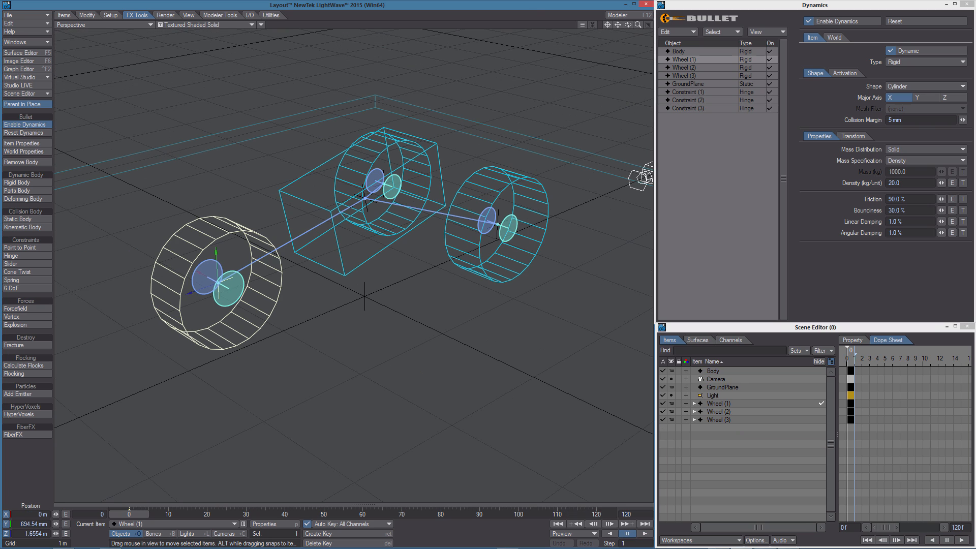
# Add a null named Master and parent the Body and all three wheels to it
pyautogui.keyDown('alt'); pyautogui.moveTo(466, 283); pyautogui.dragTo(450, 284); pyautogui.keyUp('alt')
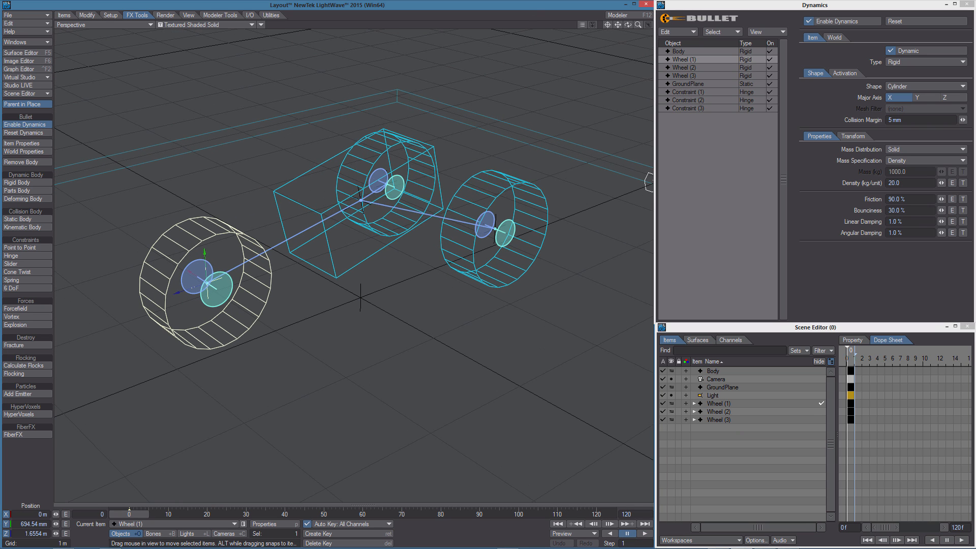
pyautogui.hotkey('ctrl', 'n')
pyautogui.write('Master')
pyautogui.press('Return')
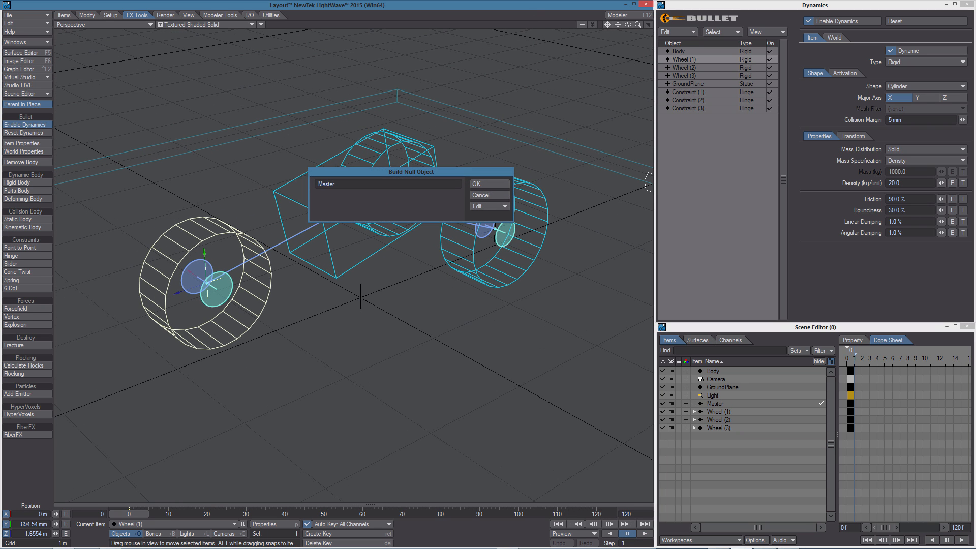
pyautogui.click(717, 427)
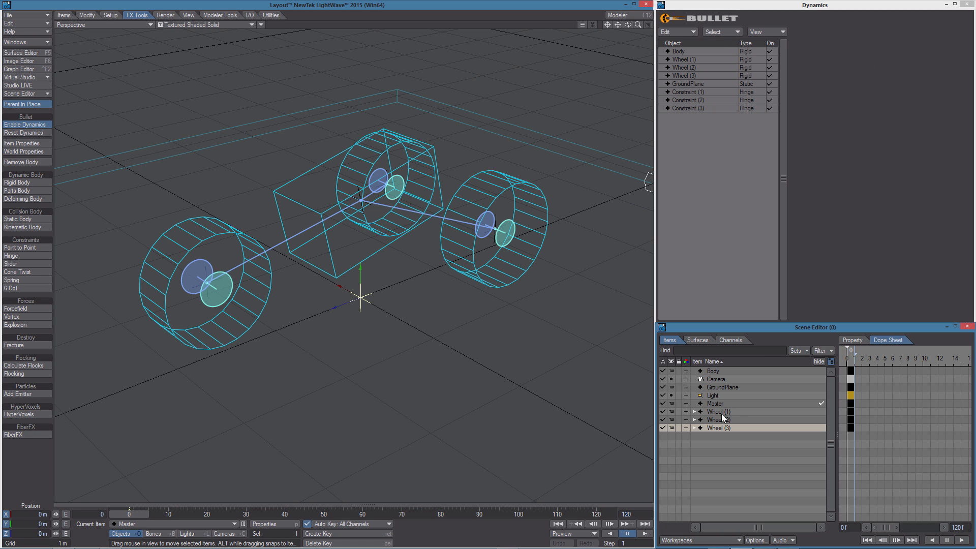
pyautogui.keyDown('shift'); pyautogui.click(721, 413); pyautogui.keyUp('shift')
pyautogui.keyDown('ctrl'); pyautogui.click(717, 371); pyautogui.keyUp('ctrl')
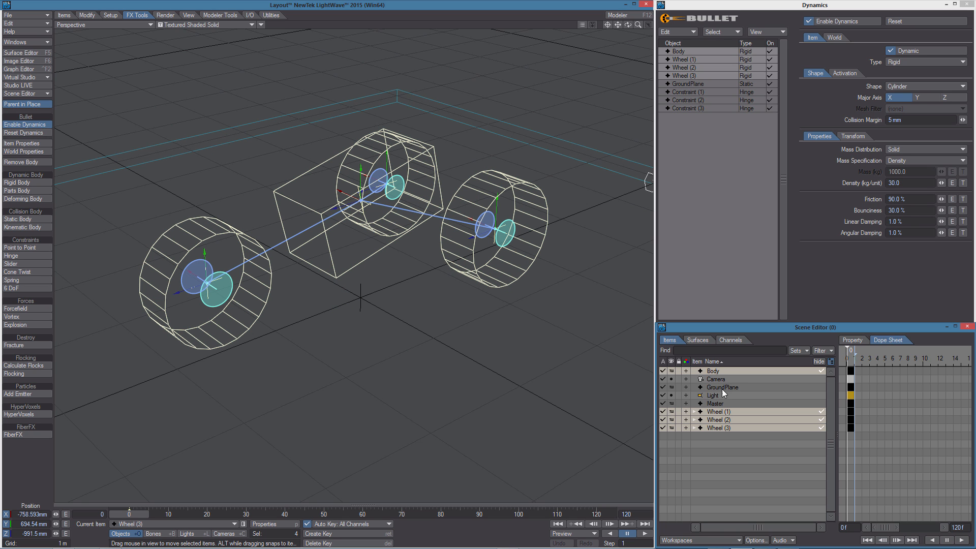
pyautogui.moveTo(717, 410); pyautogui.dragTo(716, 405)
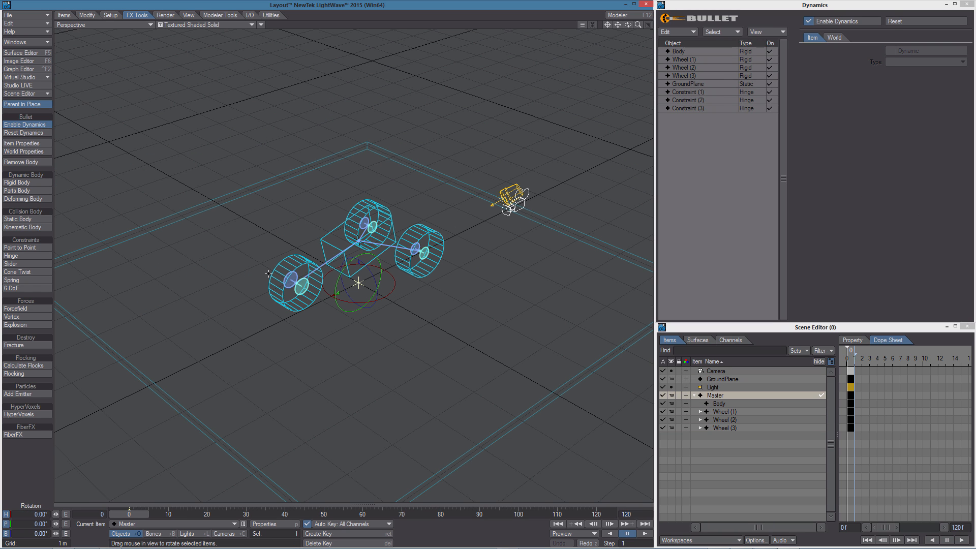
# Move the Master null away from the vehicle, rotate its heading to about 16.80°, and reset the dynamics
pyautogui.click(719, 387)
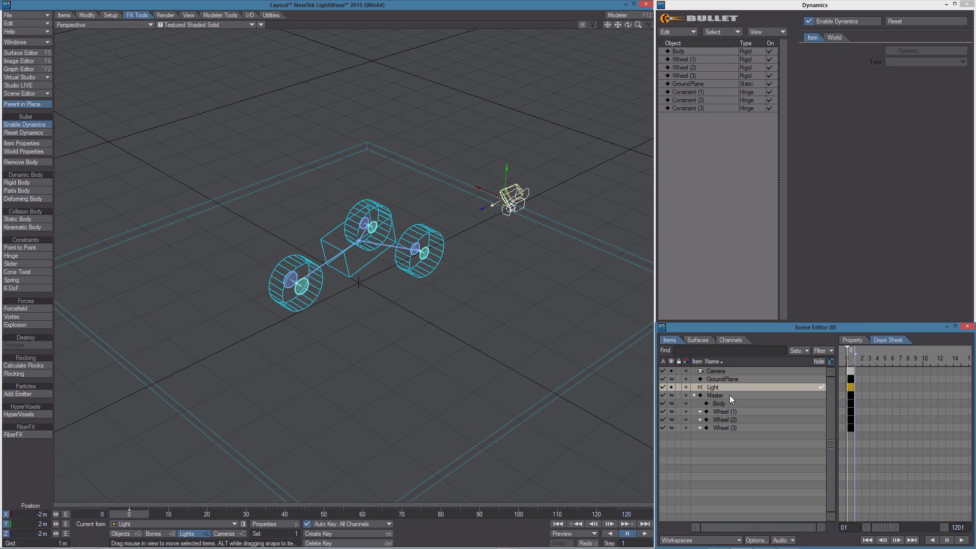
pyautogui.click(729, 395)
pyautogui.press('t')
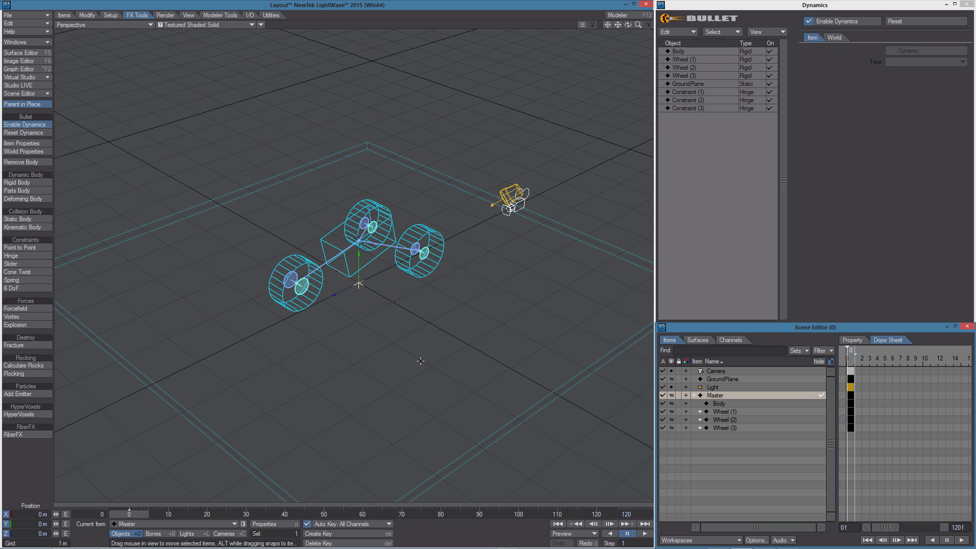
pyautogui.moveTo(430, 355); pyautogui.dragTo(402, 340)
pyautogui.press('y')
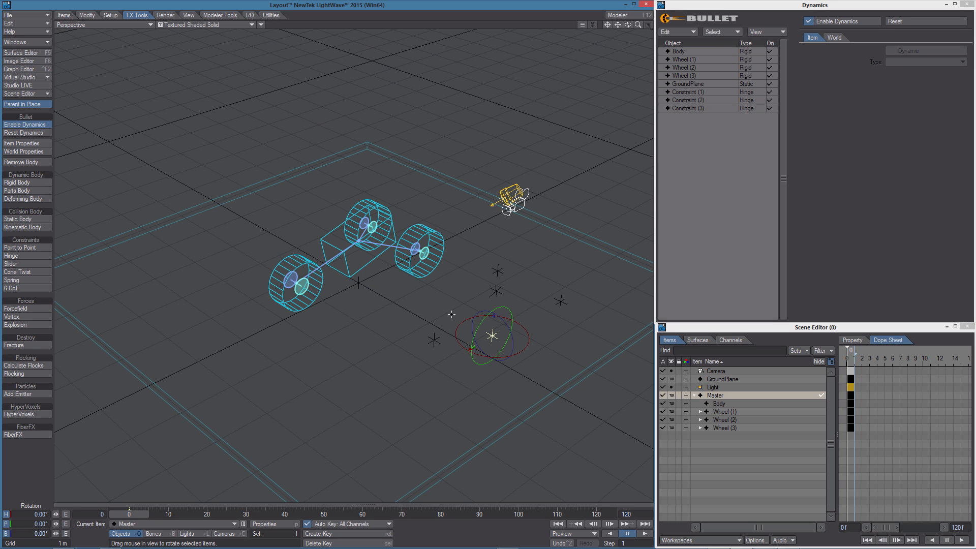
pyautogui.moveTo(529, 338); pyautogui.dragTo(523, 350)
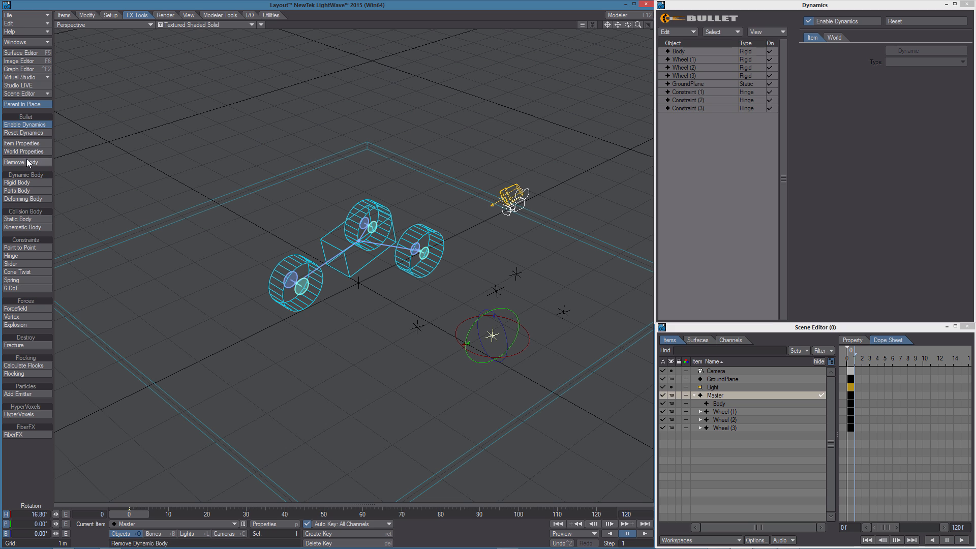
pyautogui.click(23, 134)
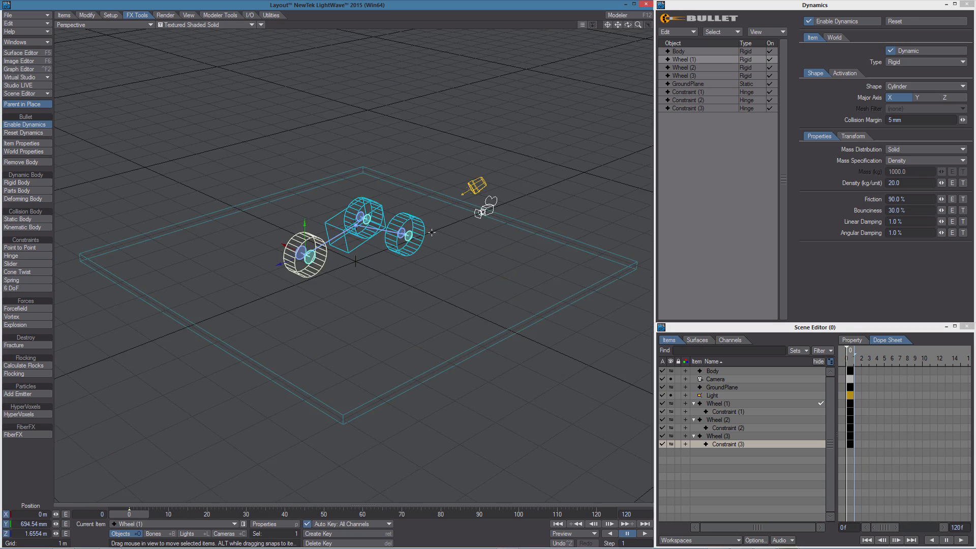
# Make a new null a kinematic box, place it beyond Wheel (1) at about Y -200.7 mm, Z 2.67 m, and play the simulation
pyautogui.click(22, 228)
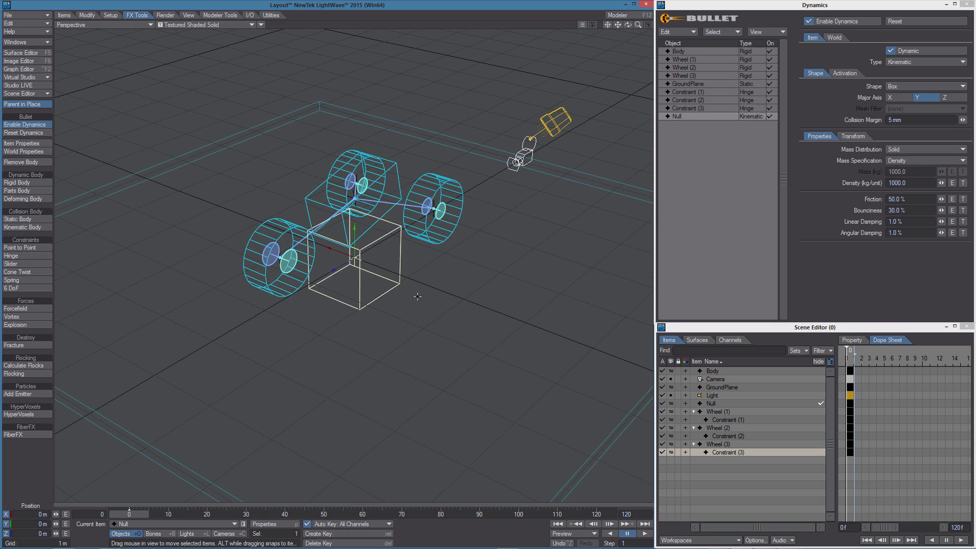
pyautogui.press('3')
pyautogui.press('4')
pyautogui.click(641, 534)
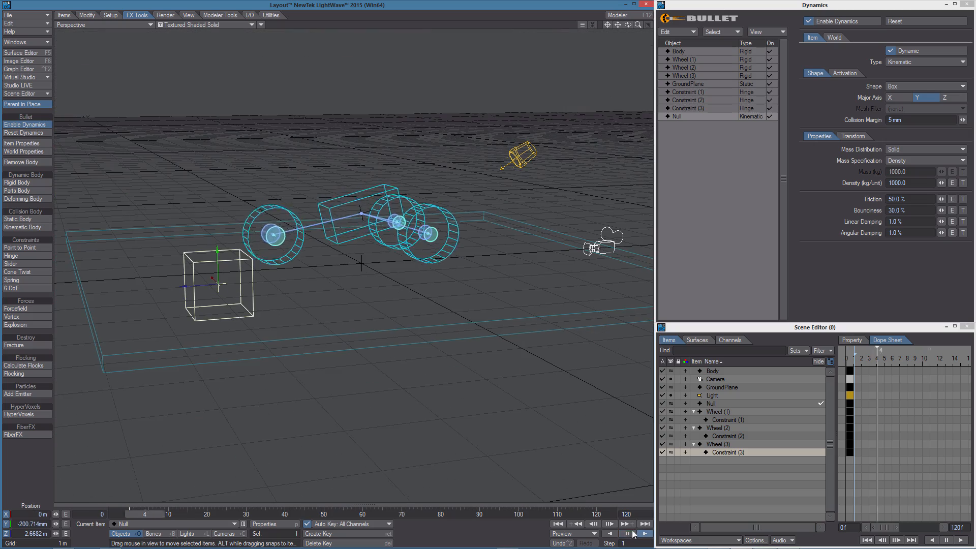
pyautogui.keyDown('alt'); pyautogui.moveTo(356, 274); pyautogui.dragTo(377, 304); pyautogui.keyUp('alt')
pyautogui.click(627, 533)
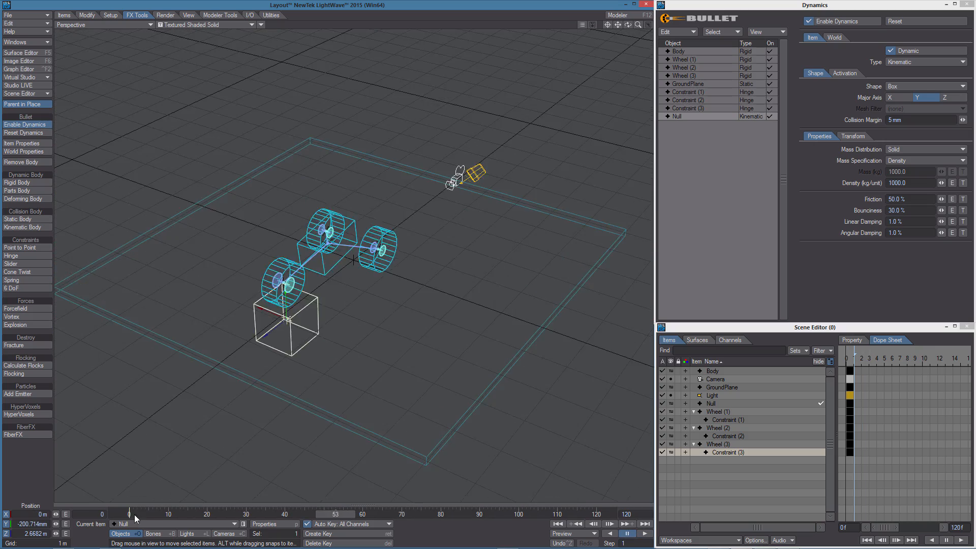
# Return to frame 0 and clone the kinematic null, scattering five box obstacles around the vehicle's path
pyautogui.click(131, 515)
pyautogui.press('2')
pyautogui.moveTo(360, 163); pyautogui.dragTo(592, 329)
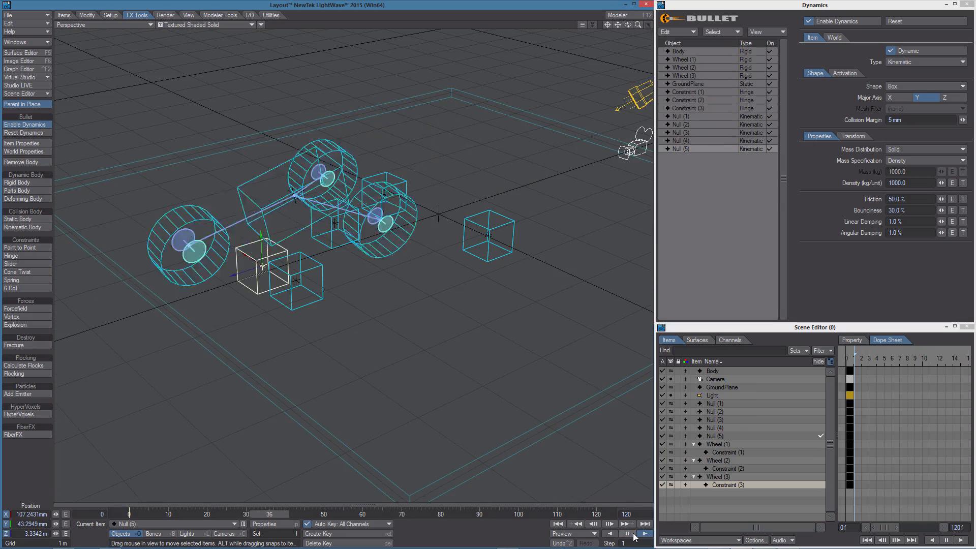